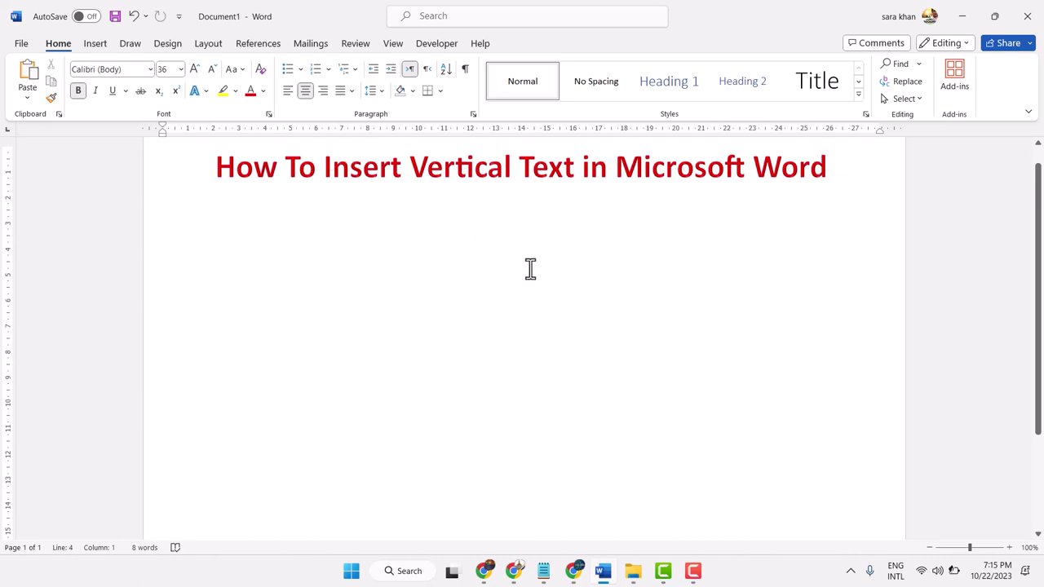
Step: Insert a Simple Text Box with placeholder quote text below the red title
left_click(98, 46)
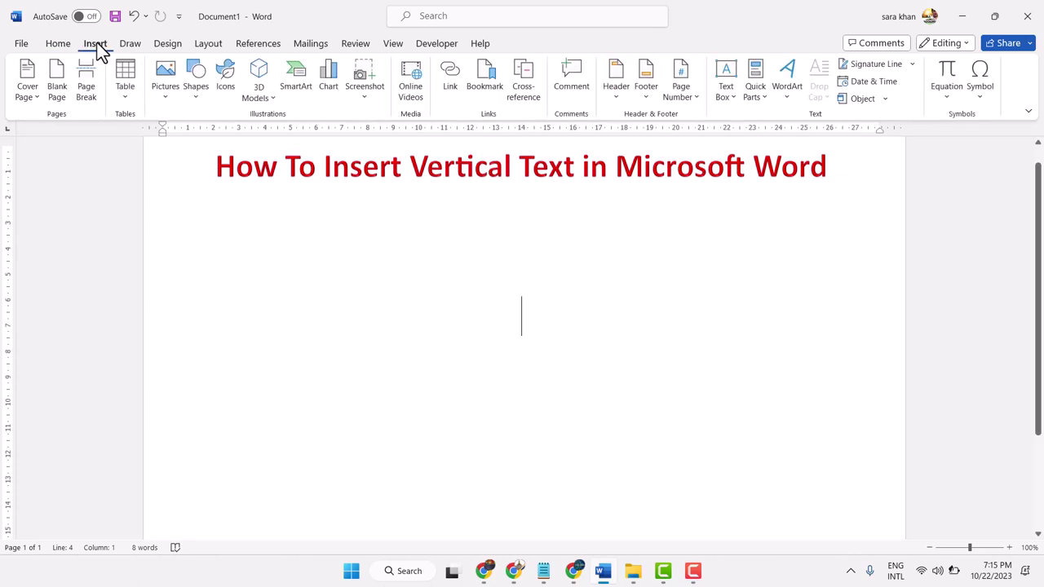
left_click(726, 82)
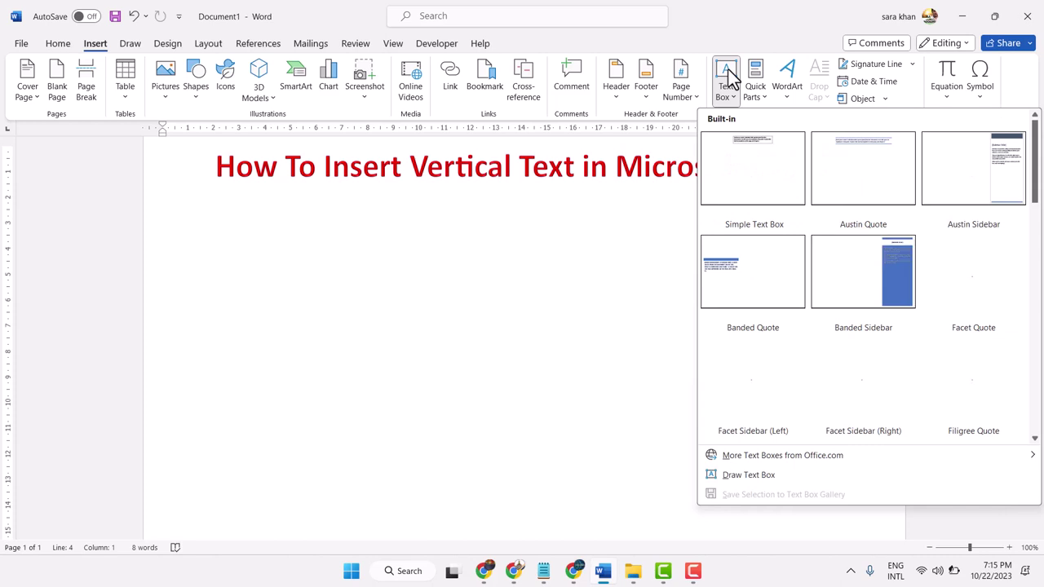
left_click(741, 142)
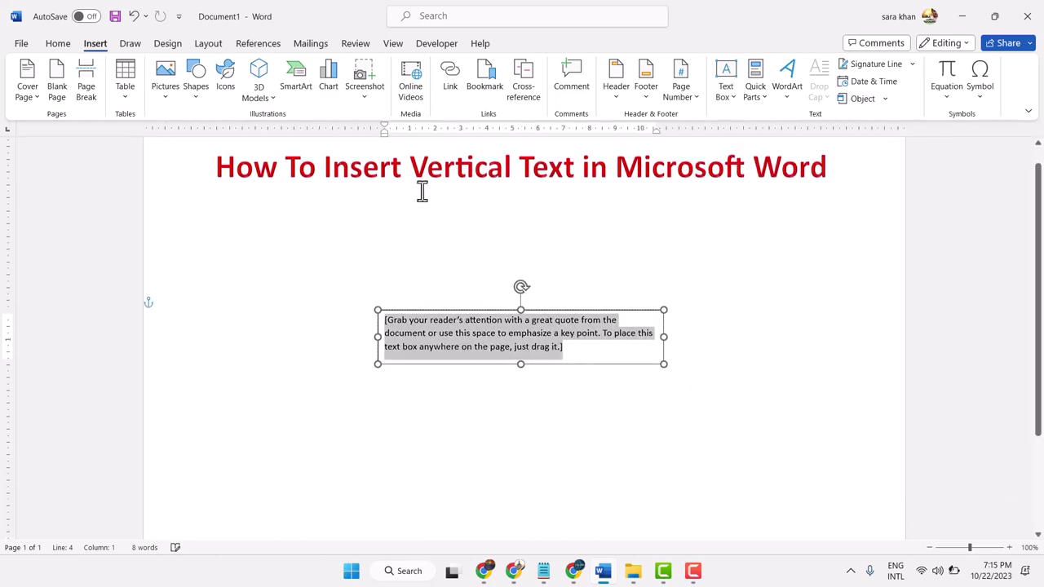
Step: Copy 'How To Insert' from the title and paste it over the text box placeholder
left_click_drag(218, 160, 407, 170)
key("ctrl+c")
right_click(348, 173)
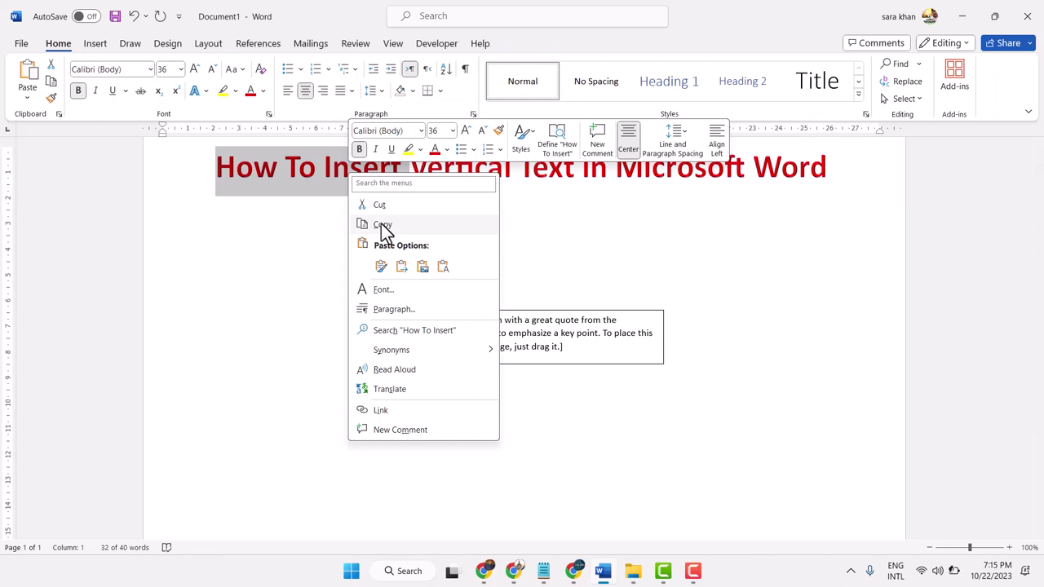
left_click(381, 226)
left_click(460, 330)
right_click(460, 325)
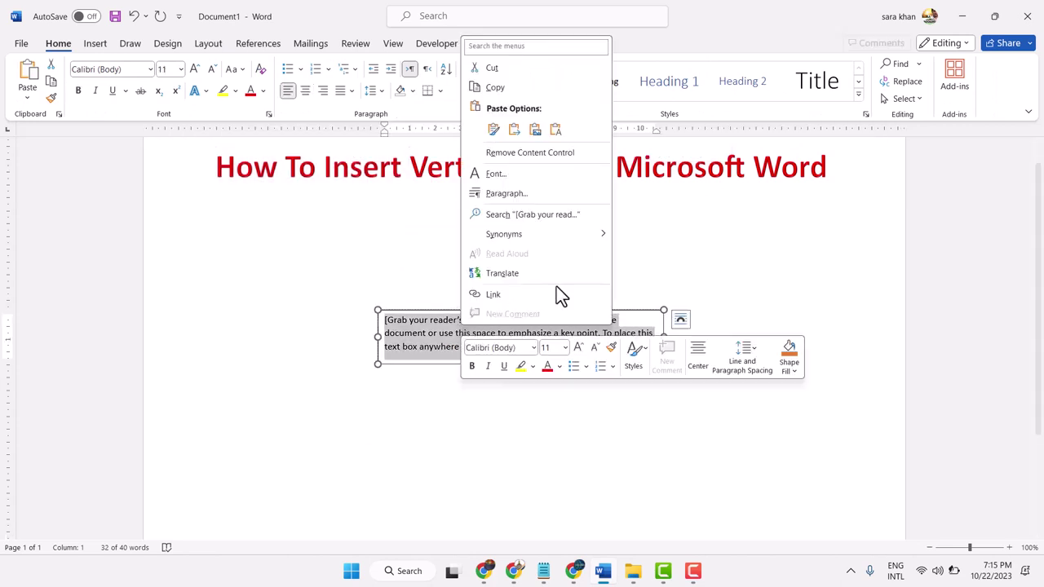
left_click(556, 130)
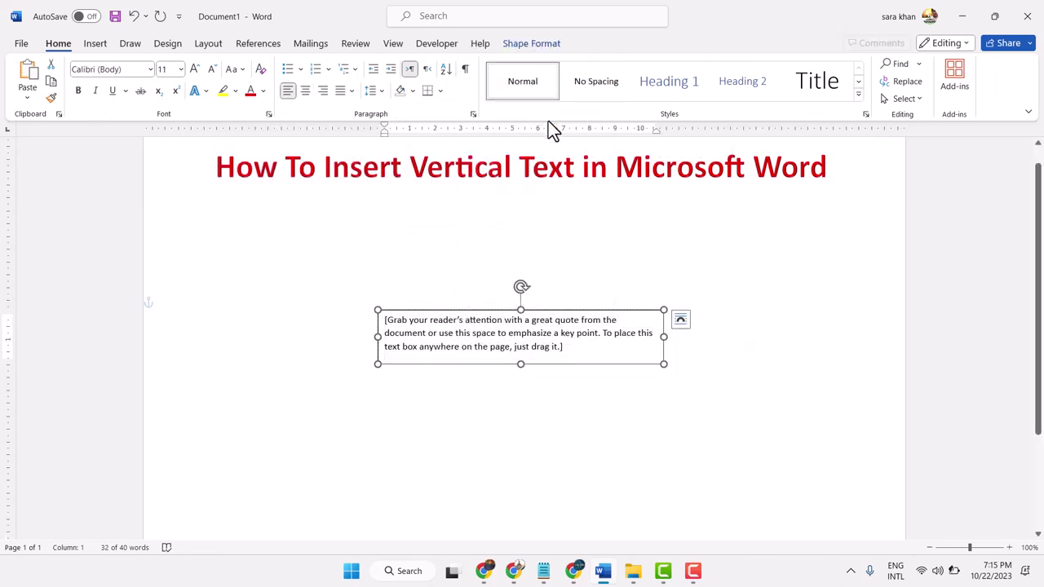
Step: Enlarge 'How To Insert' to 36 pt, colour it, and apply the gold text effect
triple_click(431, 320)
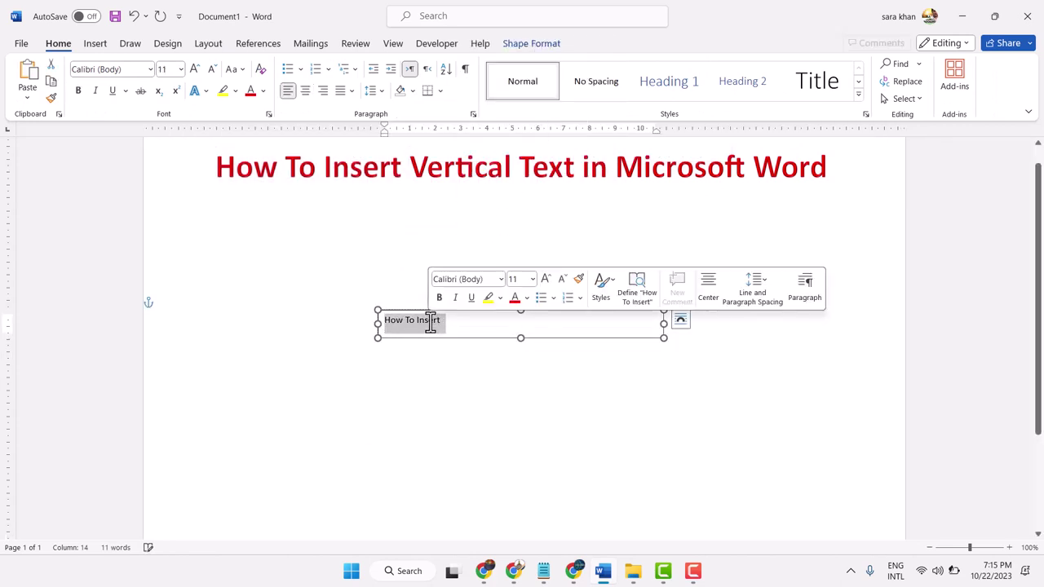
left_click(196, 70)
left_click(196, 70)
left_click(196, 71)
left_click(195, 70)
left_click(196, 70)
left_click(196, 70)
left_click(196, 70)
left_click(195, 70)
left_click(196, 70)
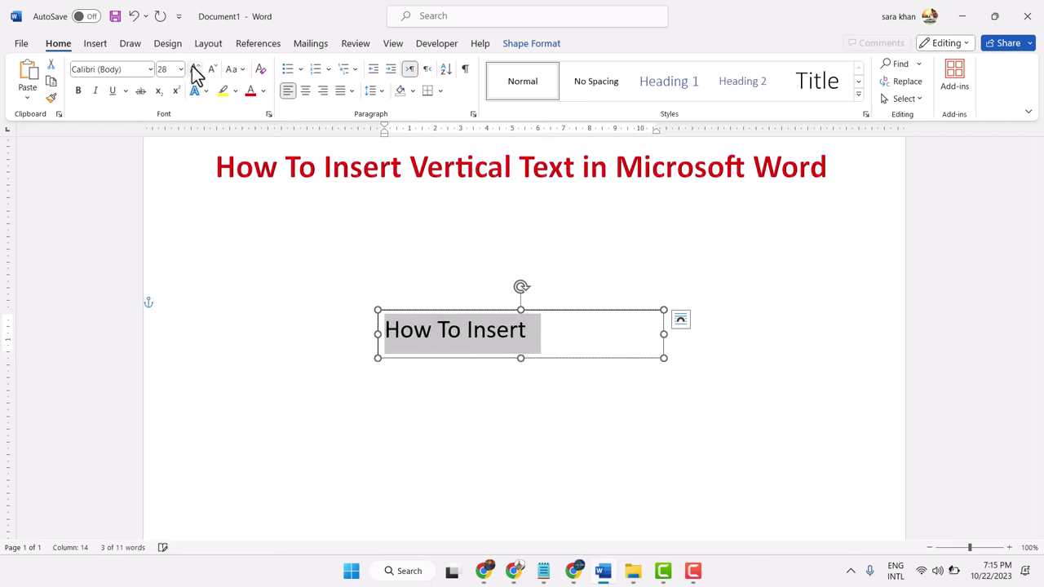
left_click(195, 70)
left_click(251, 90)
left_click(194, 90)
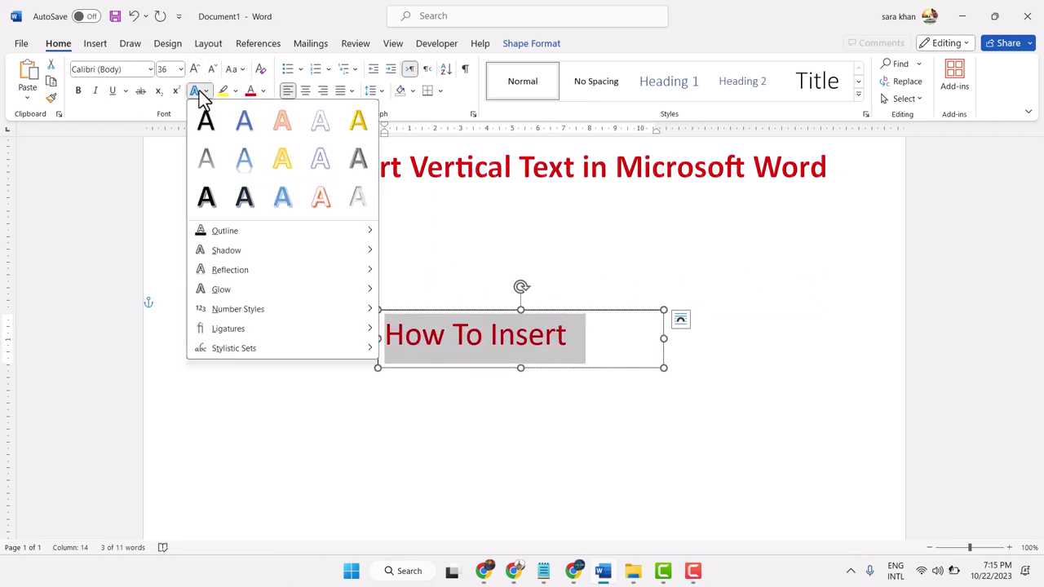
left_click(358, 122)
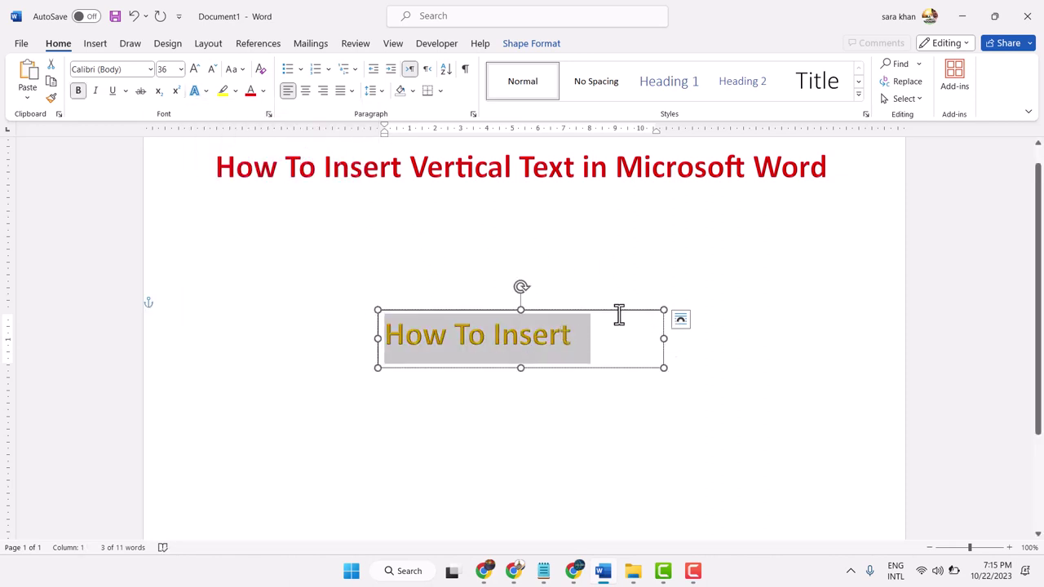
Step: Narrow the 'How To Insert' box, rotate it 90° to run vertically, and move it to the left edge
left_click_drag(661, 341, 593, 335)
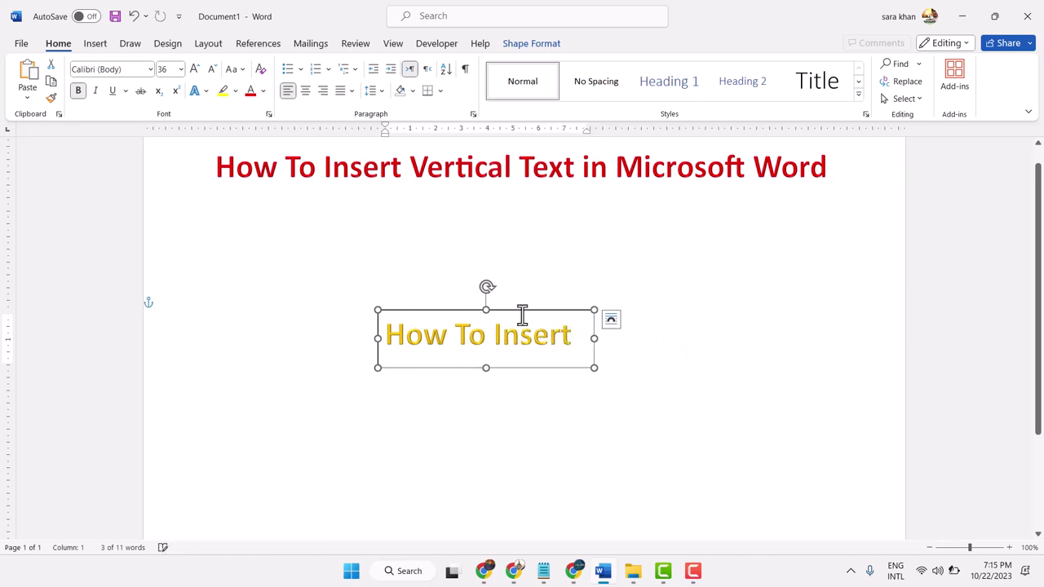
left_click_drag(487, 286, 411, 333)
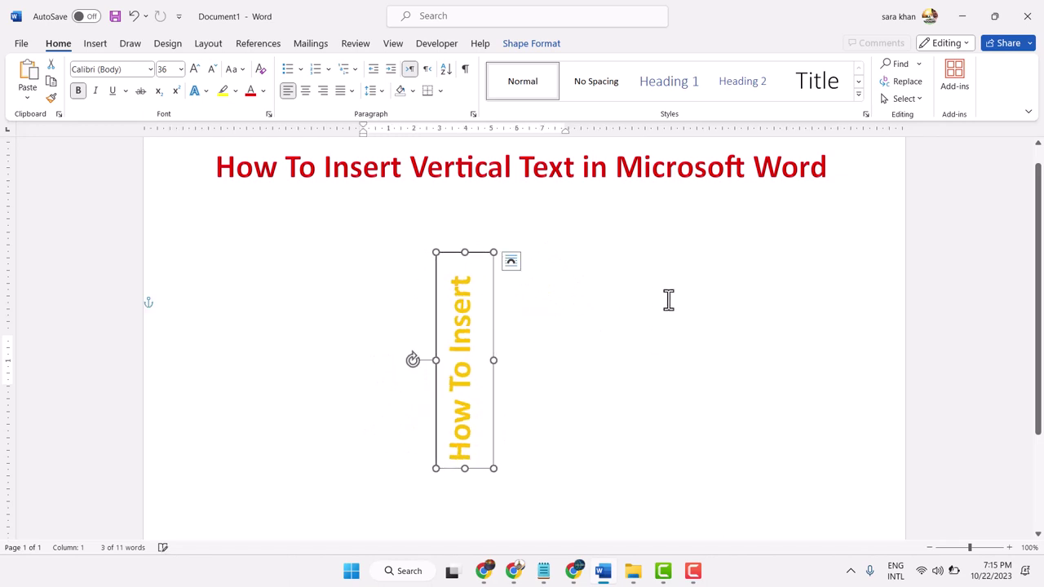
left_click(672, 293)
left_click(464, 276)
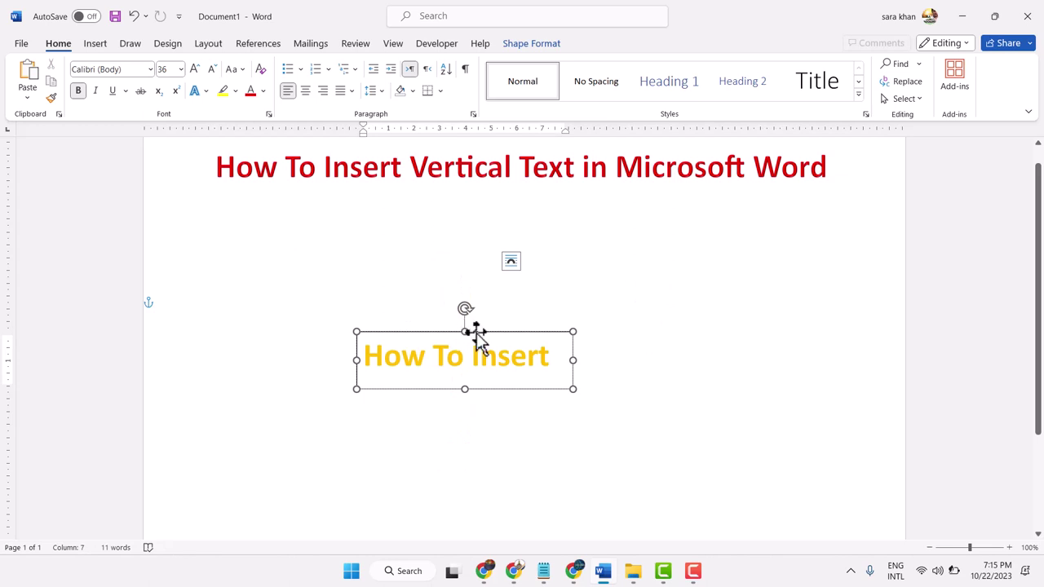
left_click_drag(466, 328, 194, 328)
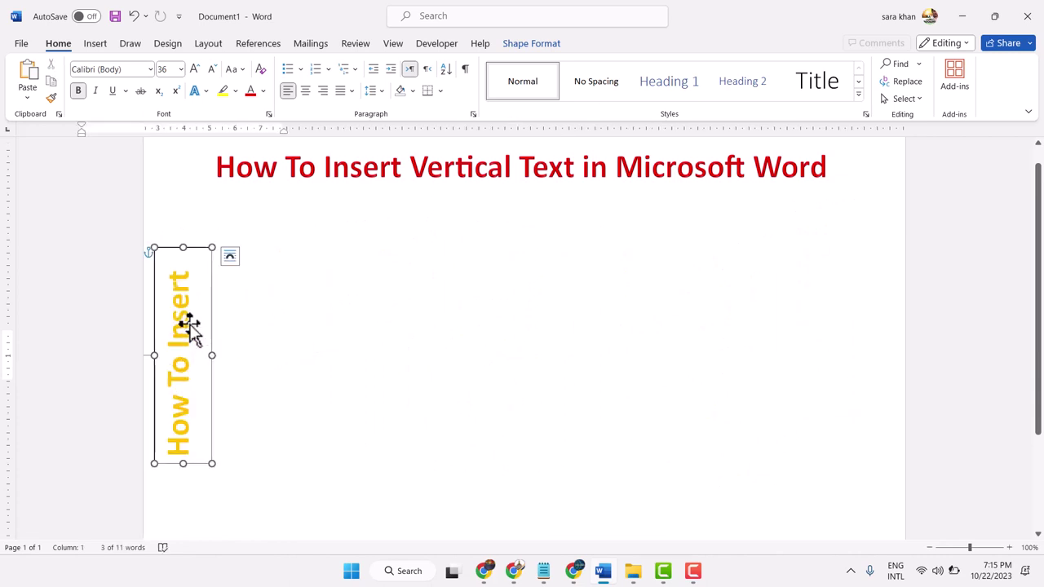
Step: Shift the vertical box slightly right and change its text from gold to dark orange
left_click(191, 330)
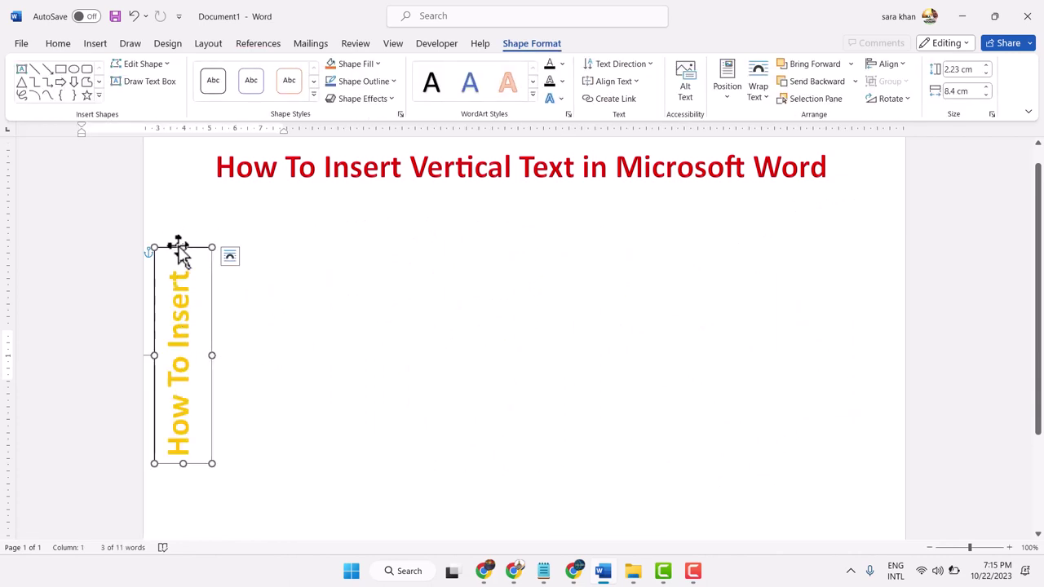
left_click_drag(179, 248, 304, 263)
left_click(306, 308)
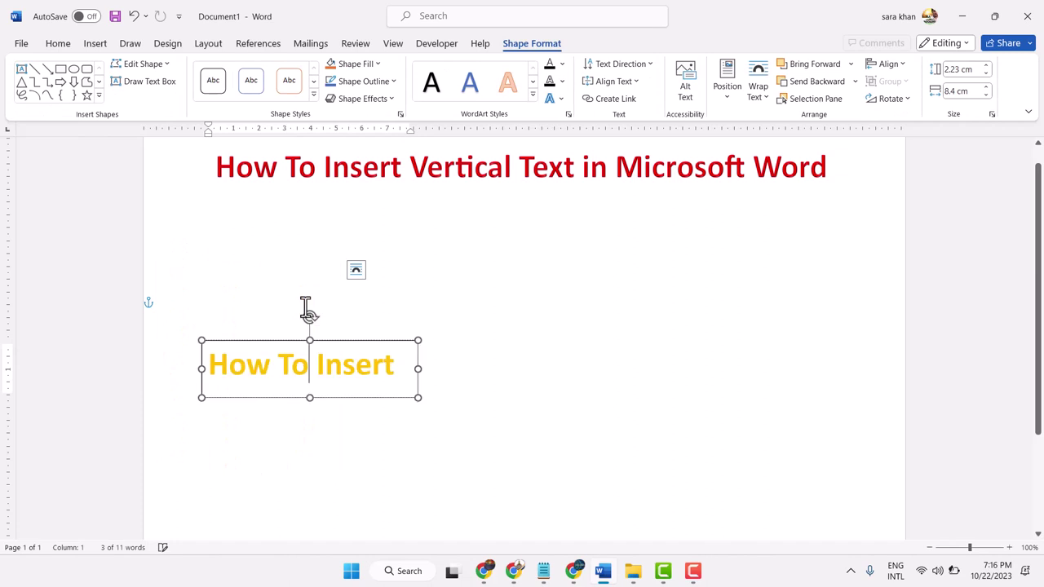
double_click(306, 365)
triple_click(308, 359)
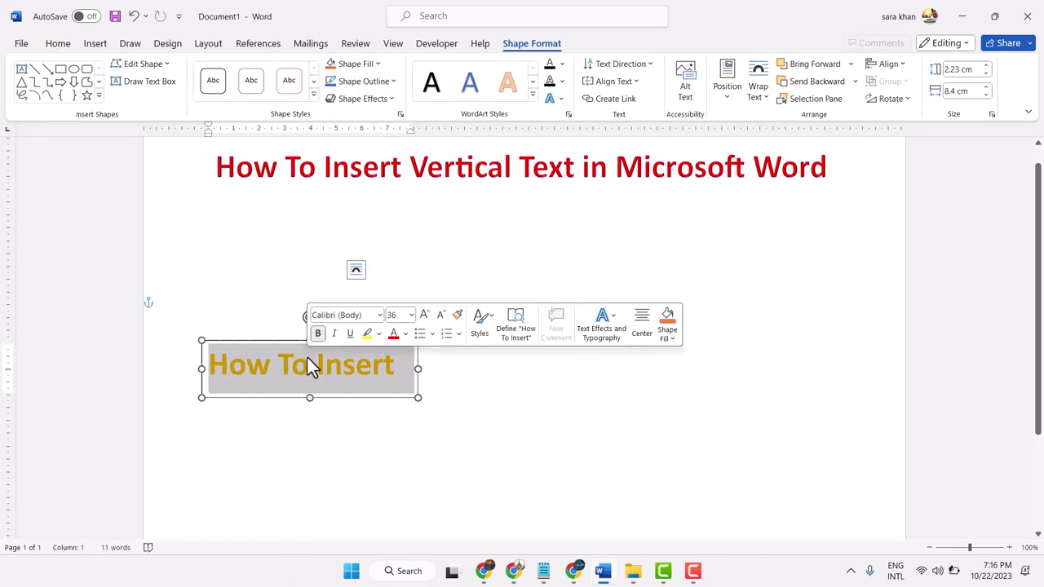
left_click(68, 45)
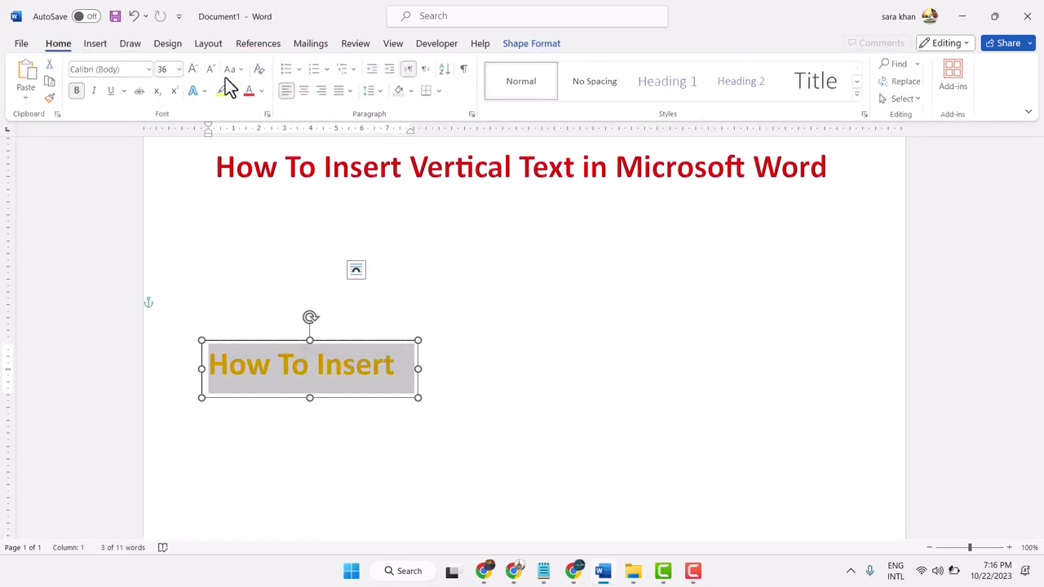
left_click(263, 91)
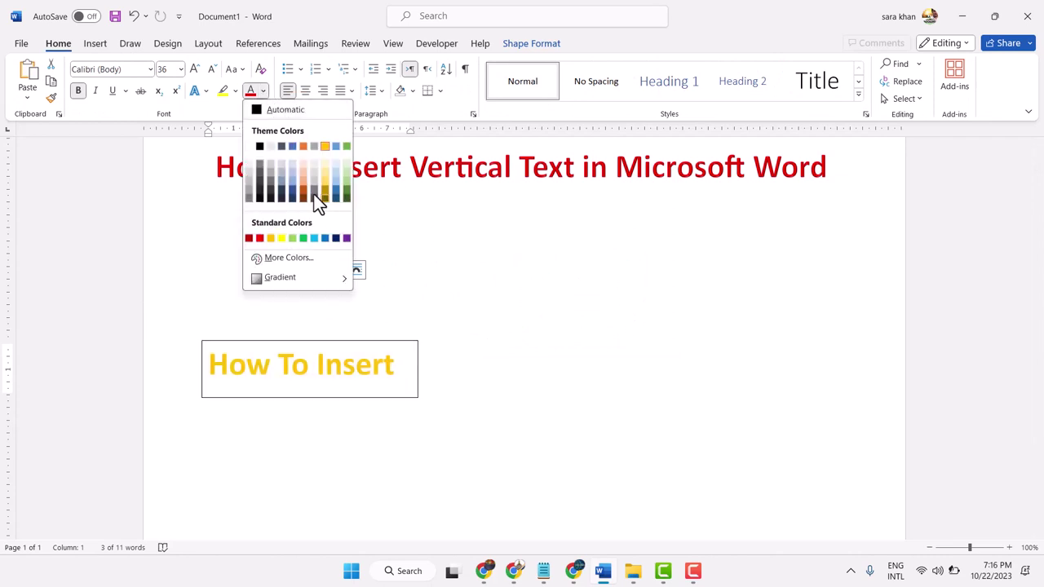
left_click(303, 193)
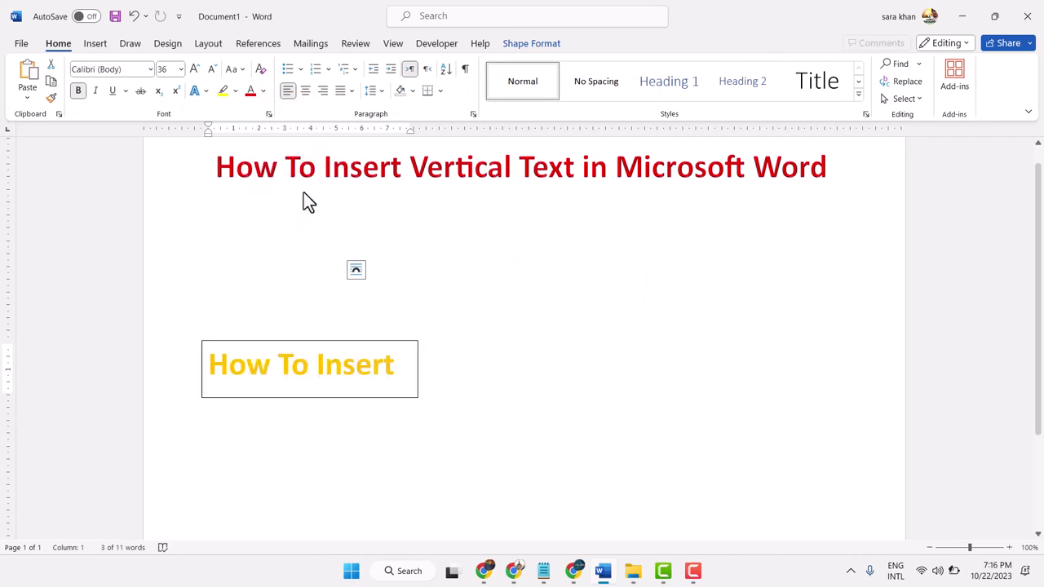
left_click(534, 340)
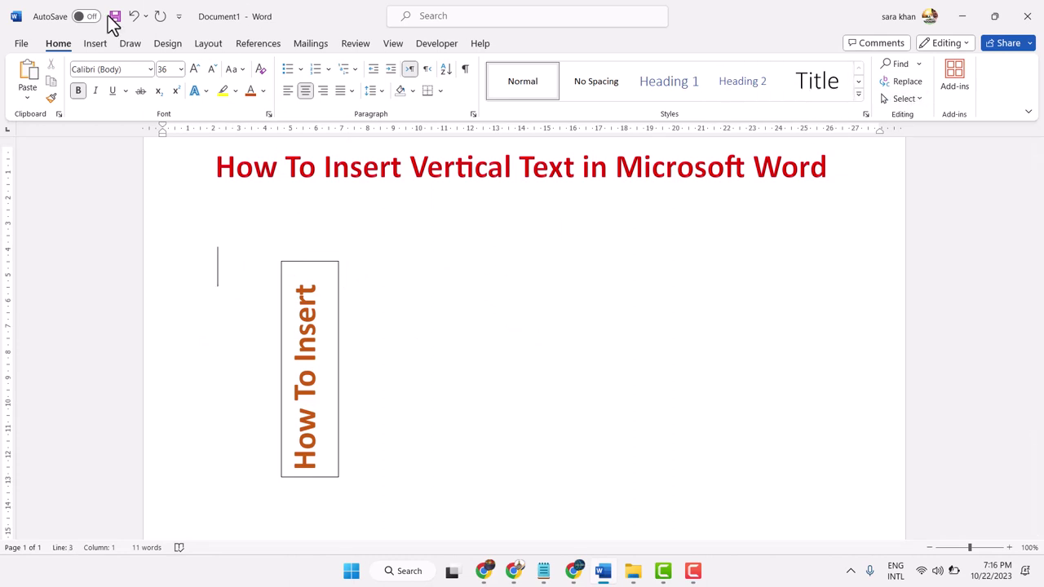
Step: Insert another Simple Text Box beside the orange vertical box
left_click(95, 44)
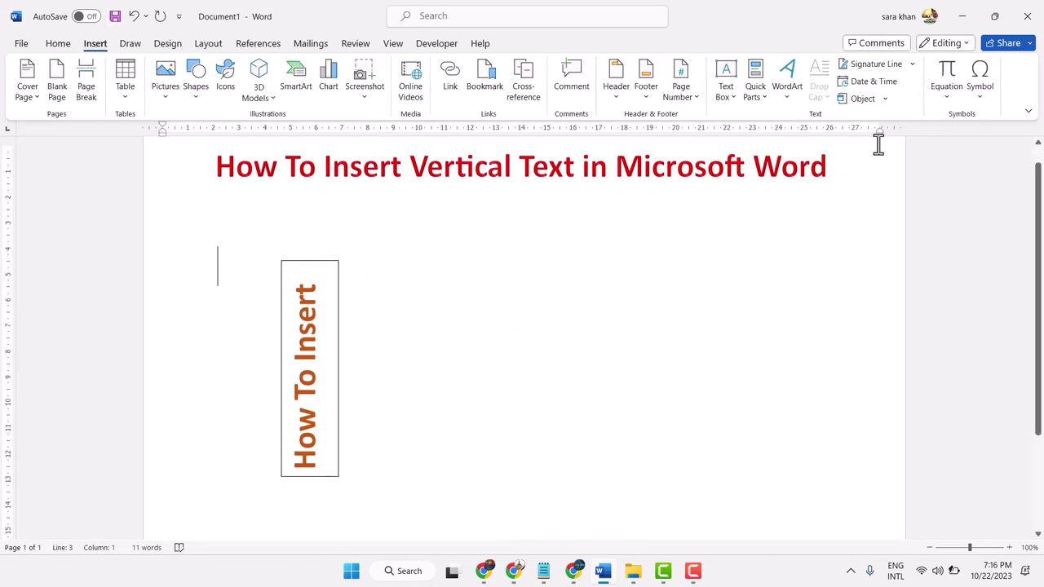
left_click(726, 82)
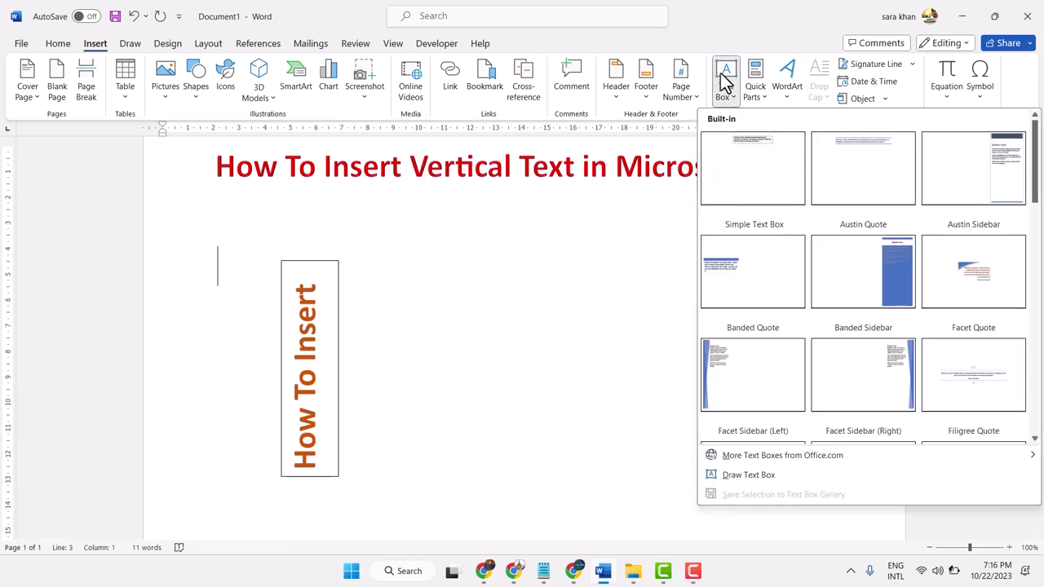
left_click(749, 145)
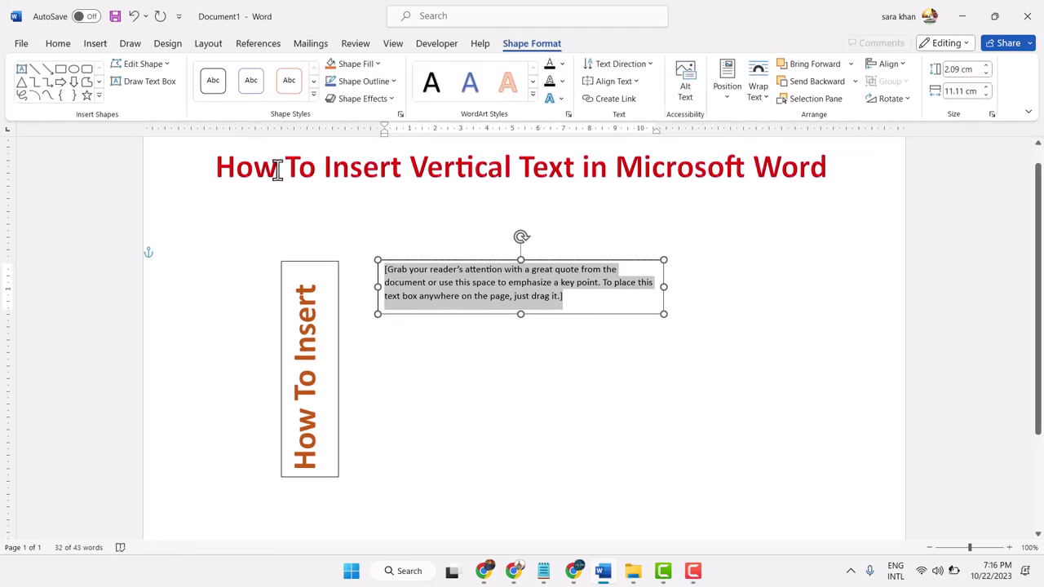
Step: Paste the title 'How To Insert Vertical Text in Microsoft Word' into it and grow it to 16 pt
left_click_drag(216, 165, 802, 181)
right_click(801, 182)
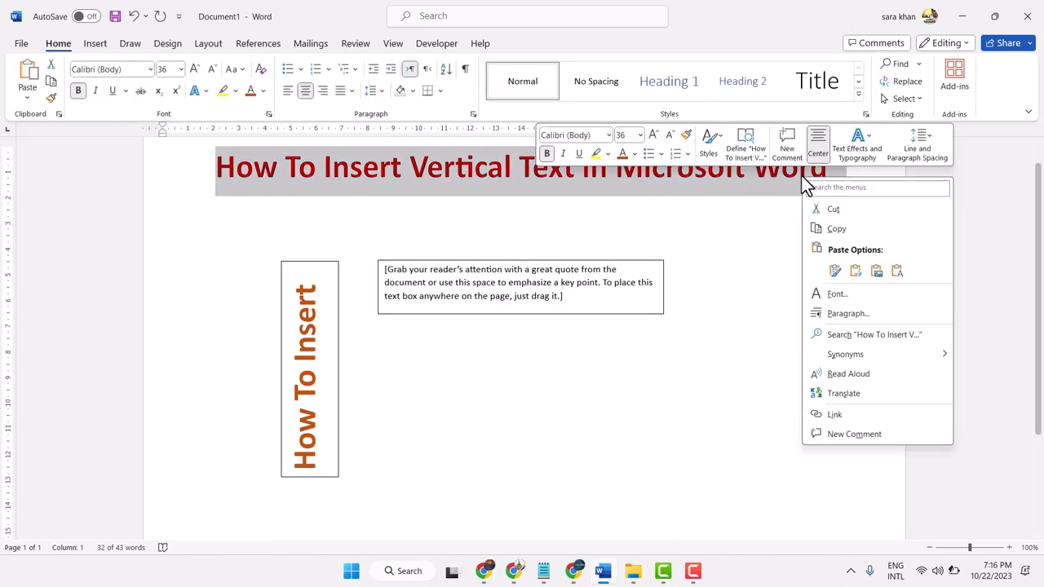
left_click(827, 228)
left_click(528, 282)
right_click(528, 278)
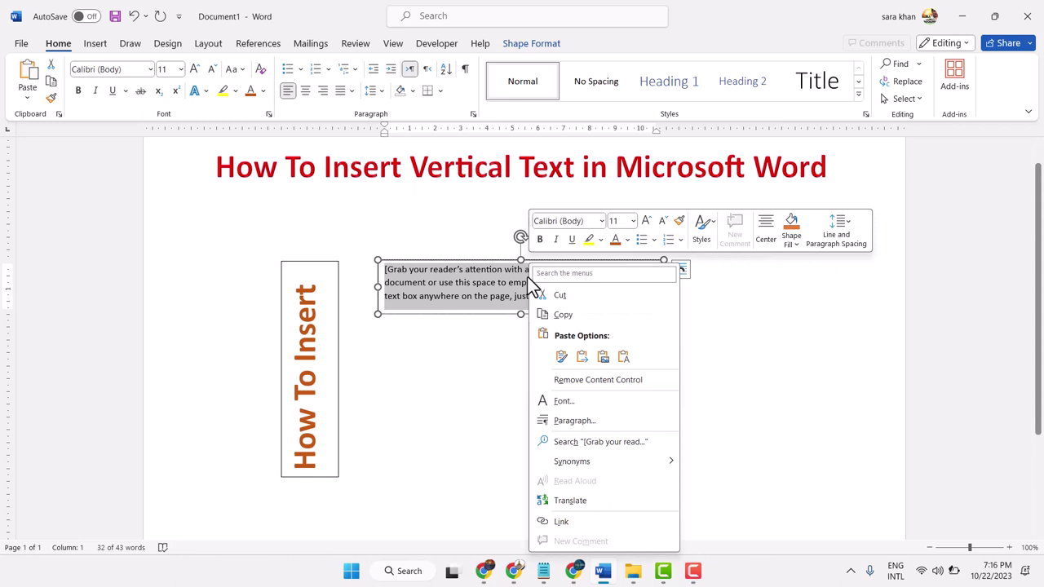
left_click(631, 356)
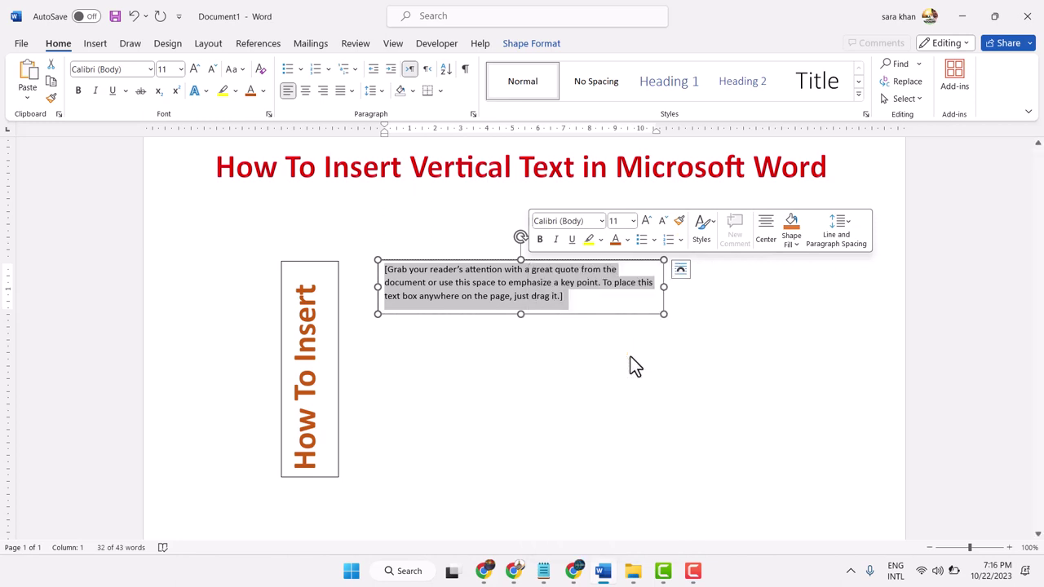
right_click(547, 277)
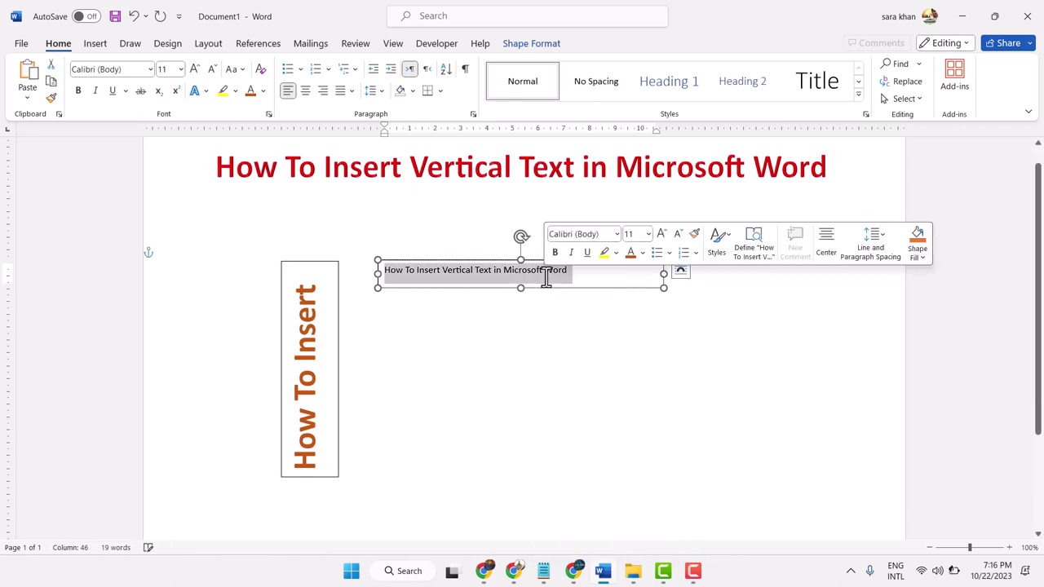
left_click(194, 69)
left_click(195, 69)
left_click(194, 69)
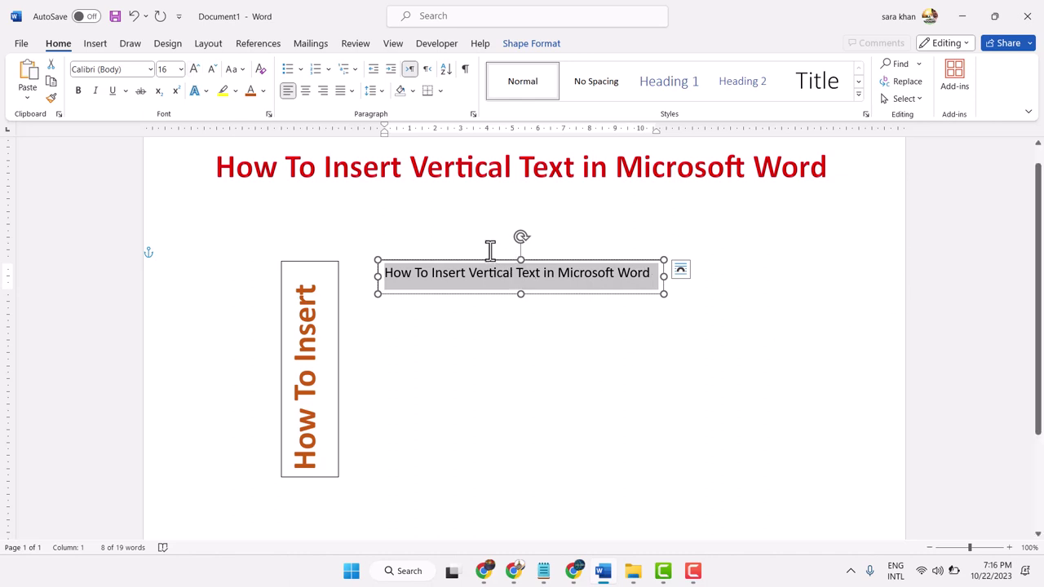
Step: Rotate the title text box 90° right, then rotate it back 90° left
left_click(429, 259)
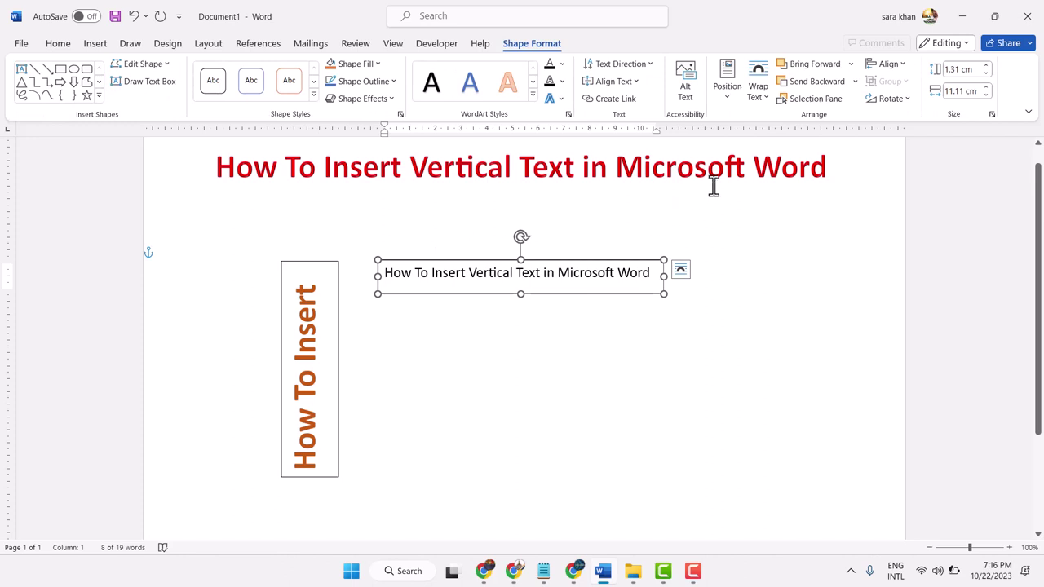
left_click(904, 101)
left_click(900, 119)
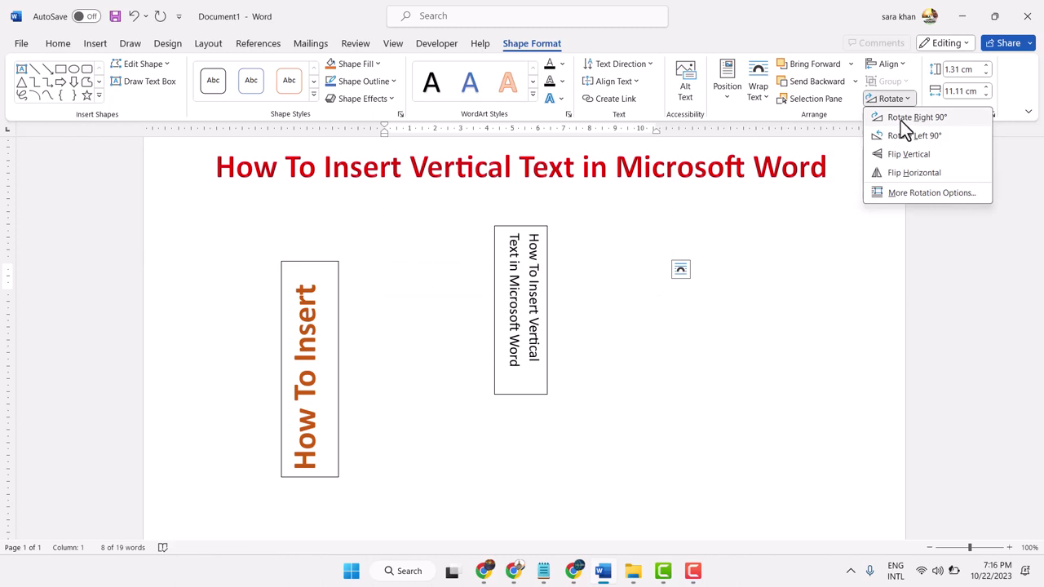
left_click(901, 121)
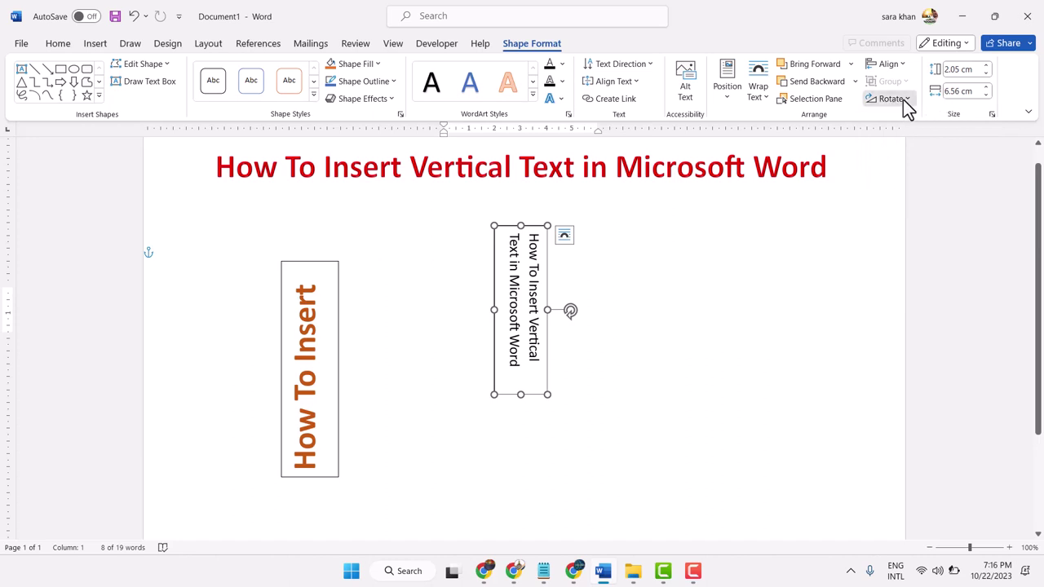
left_click(902, 105)
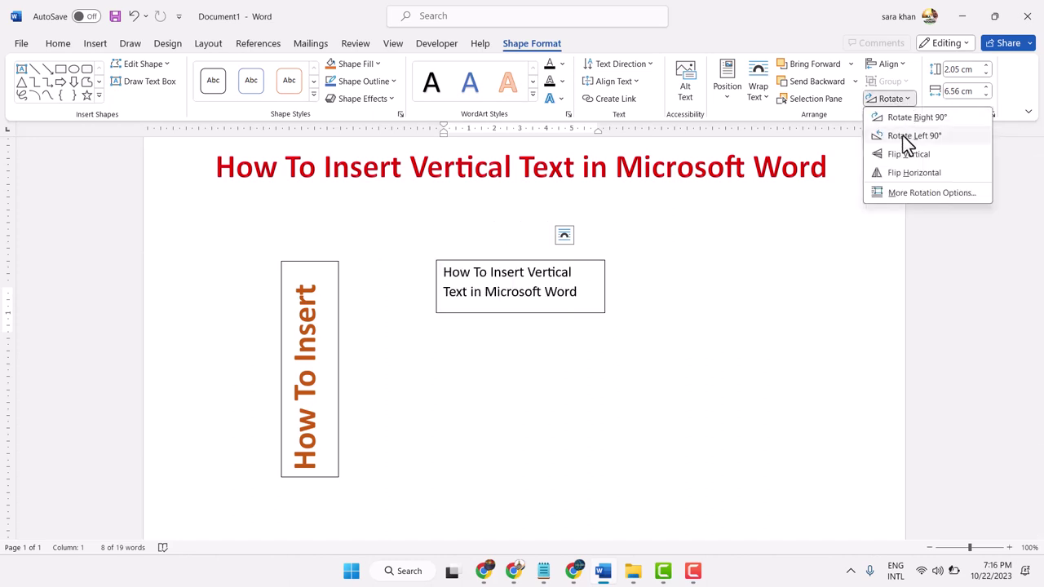
left_click(906, 139)
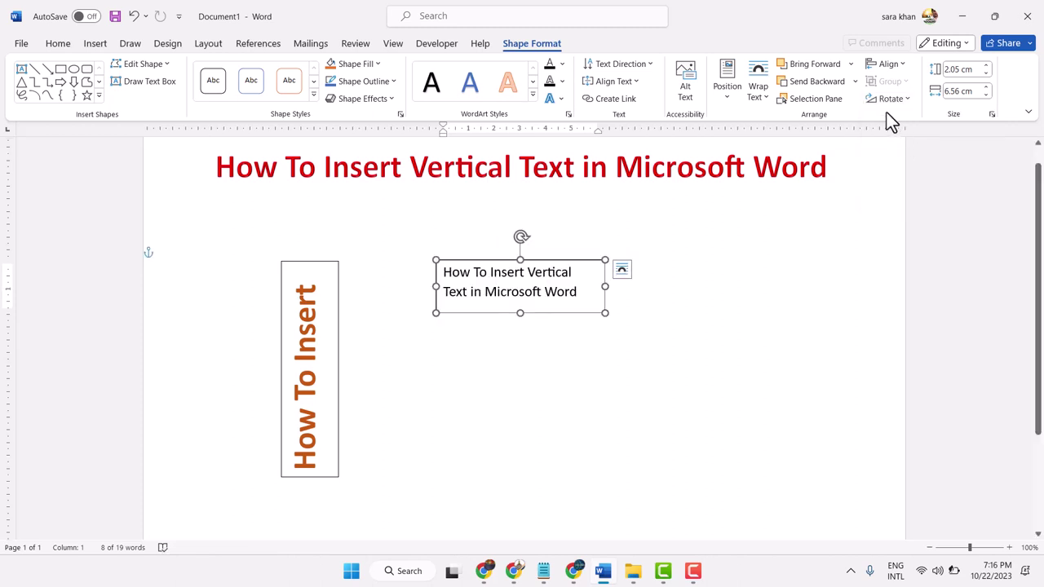
Step: Try Flip Horizontal and Flip Vertical, ending with the box's text running top to bottom
left_click(900, 103)
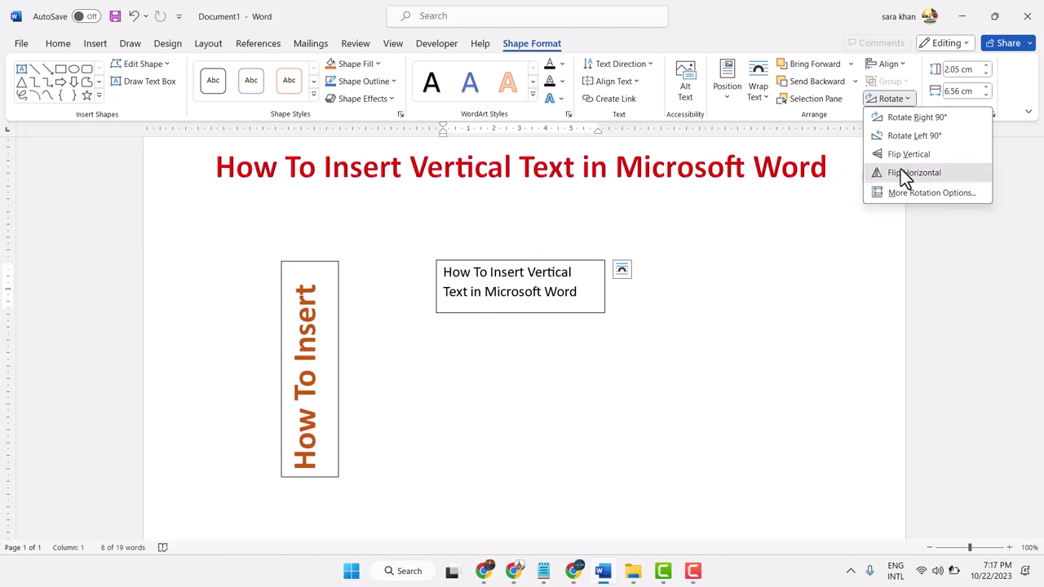
left_click(904, 173)
left_click(897, 100)
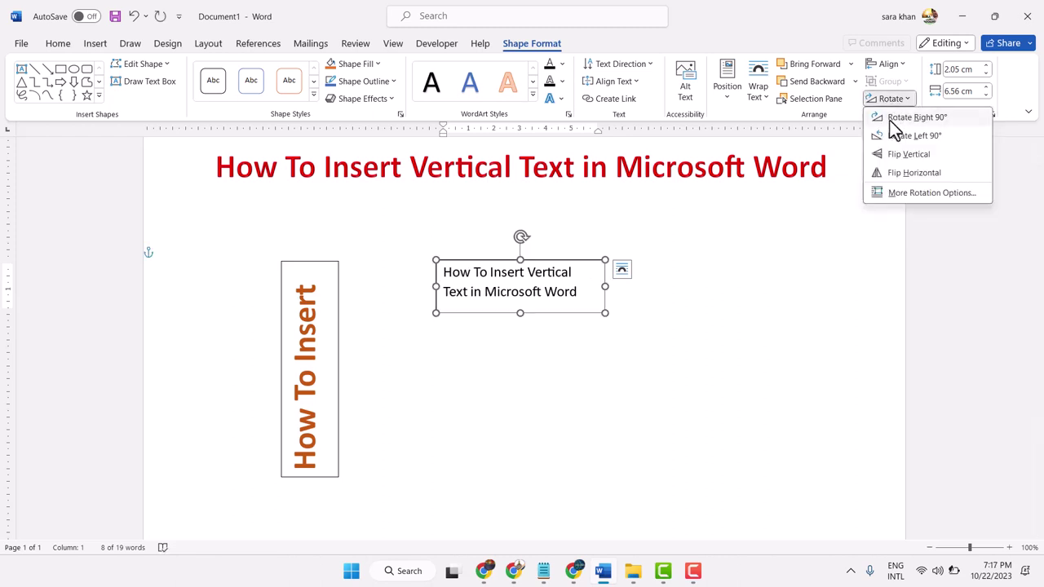
left_click(892, 156)
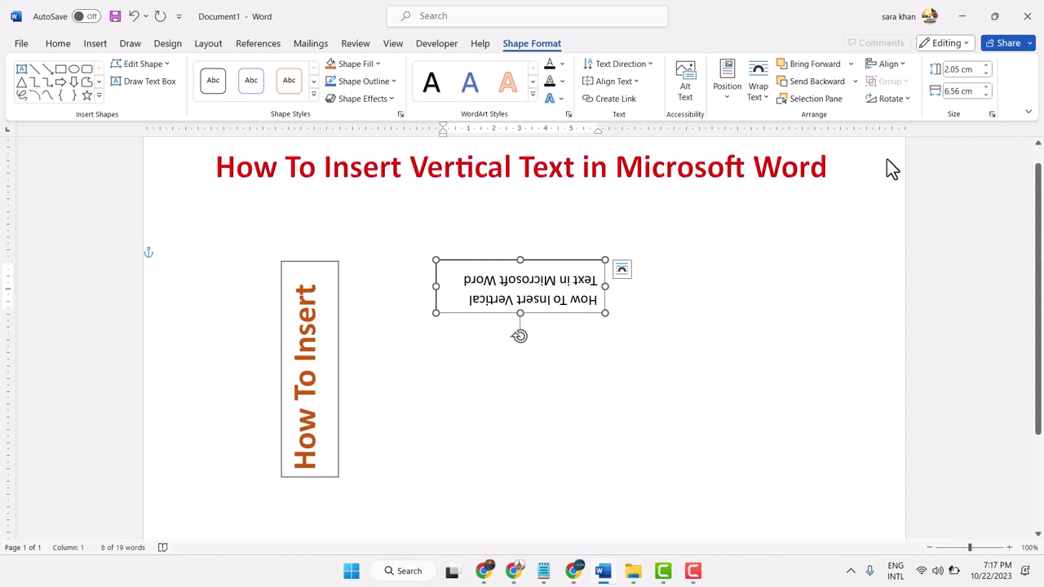
left_click(886, 100)
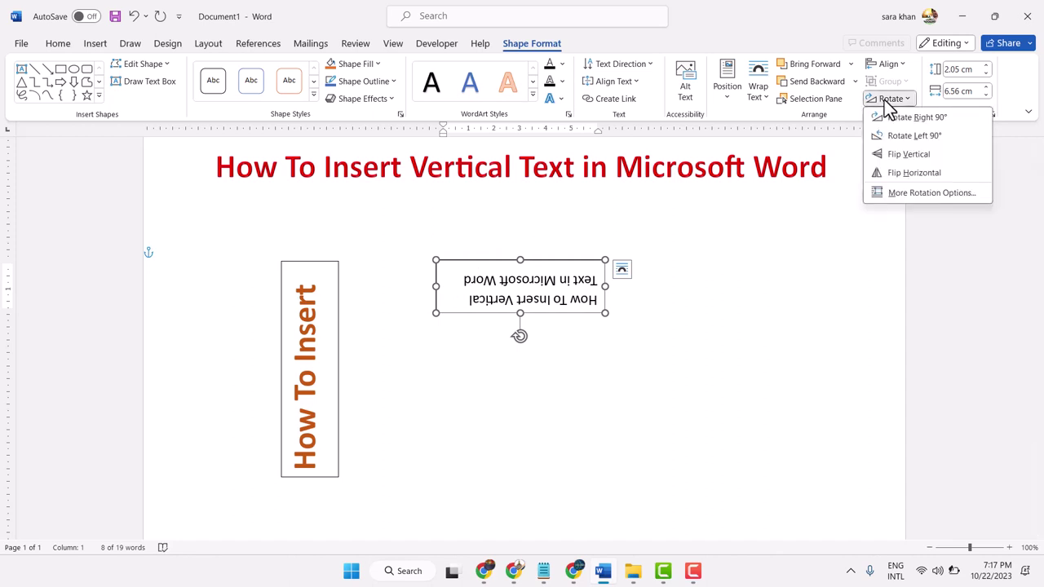
left_click(897, 152)
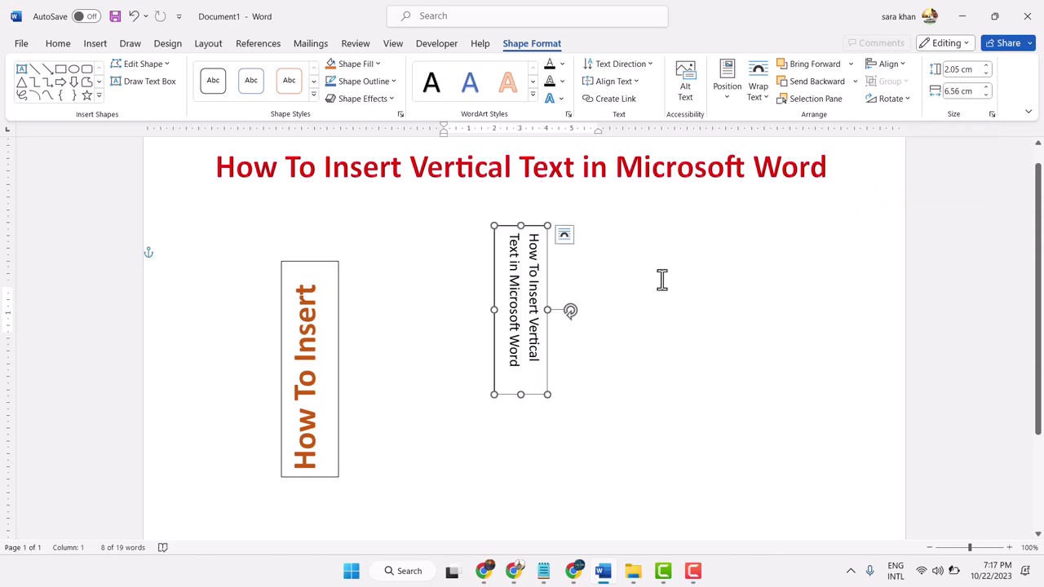
left_click(640, 70)
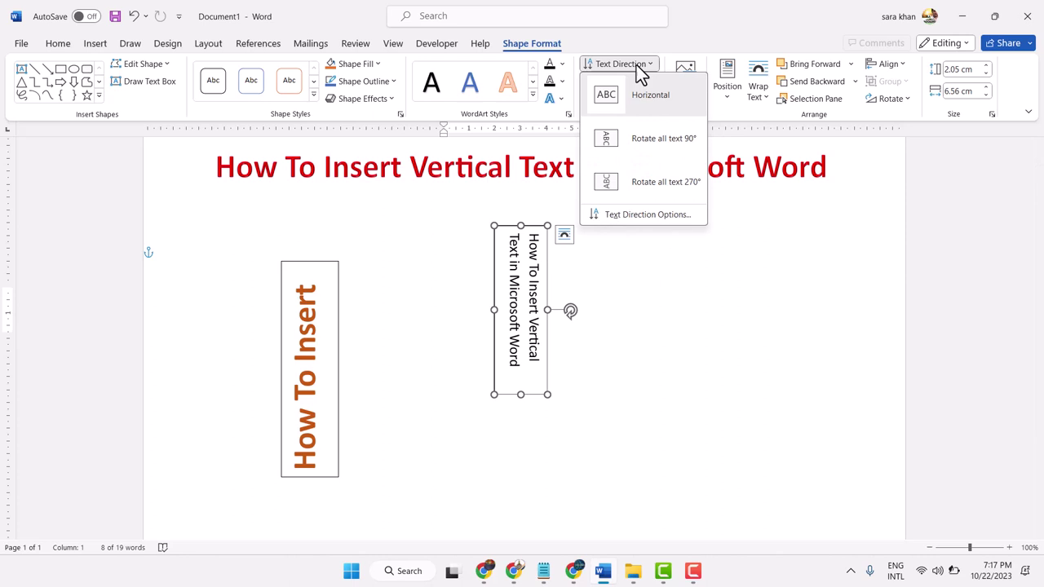
left_click(633, 149)
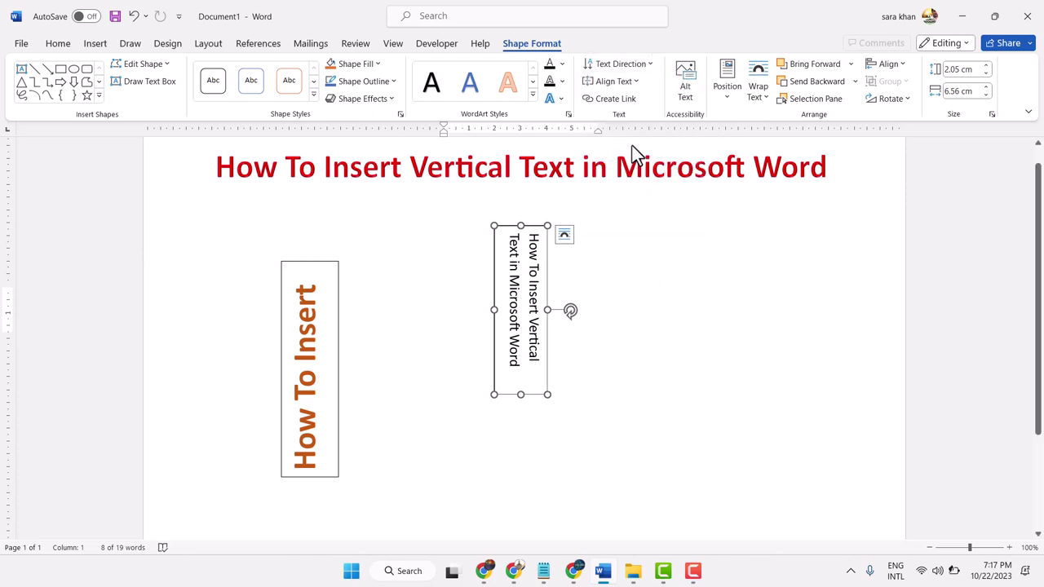
left_click(632, 84)
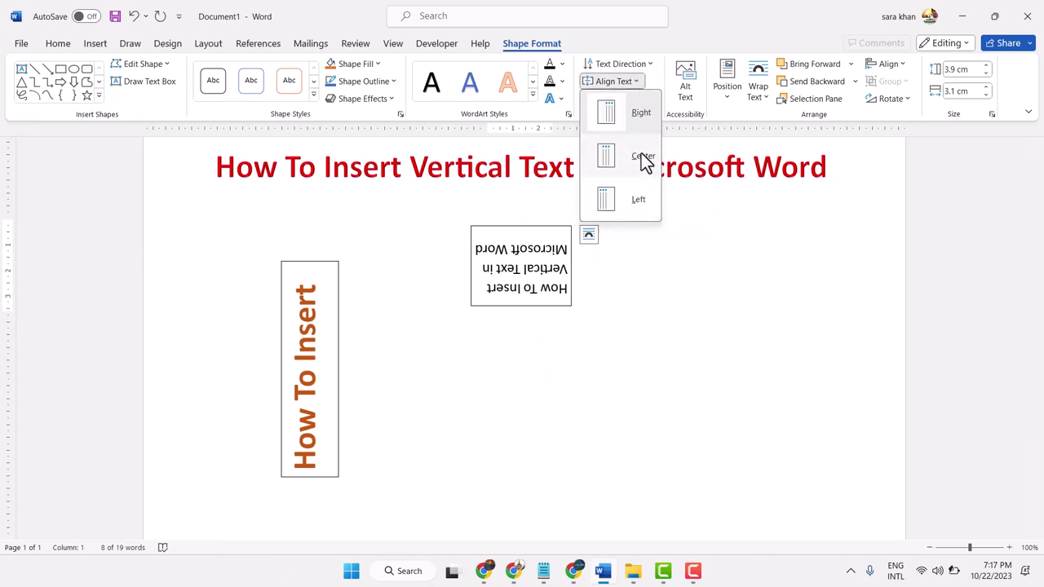
left_click(652, 65)
left_click(651, 65)
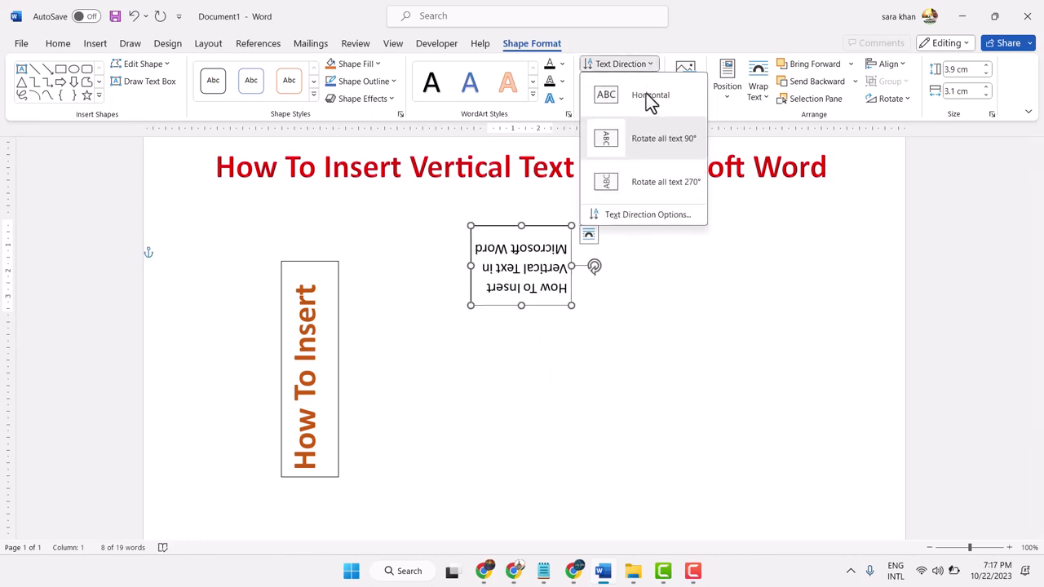
key("Escape")
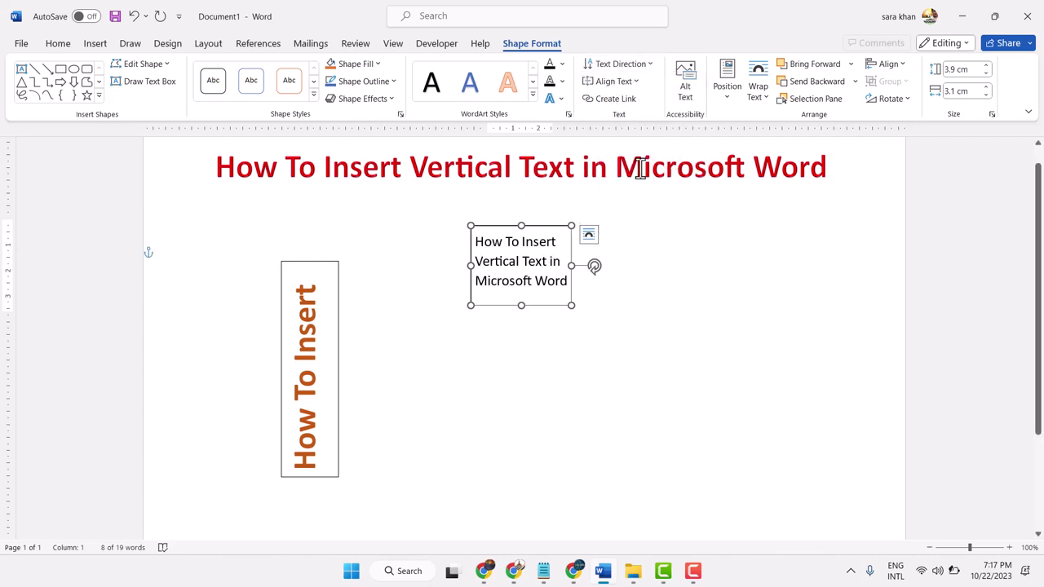
left_click(640, 65)
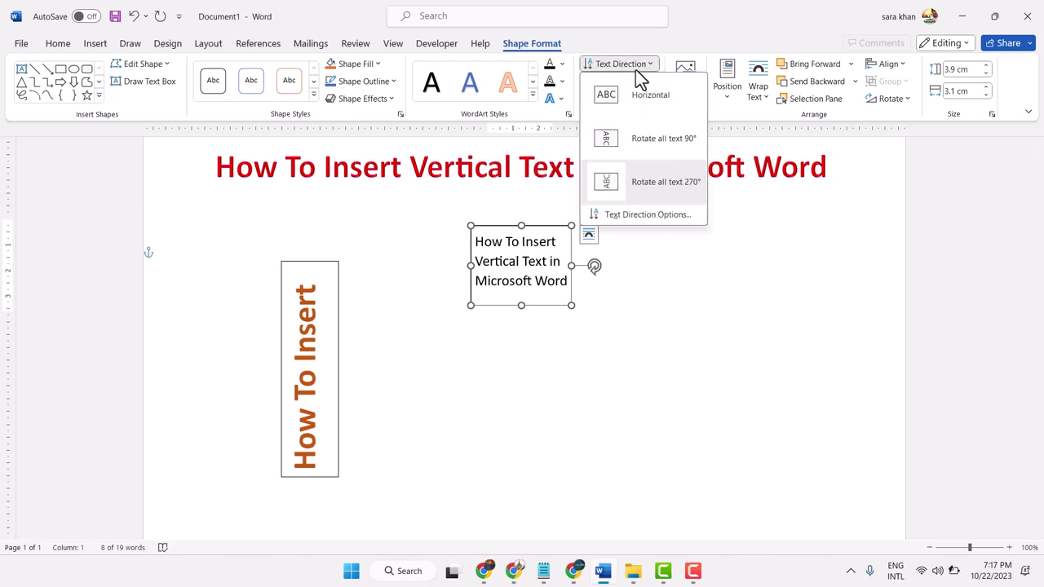
left_click(636, 104)
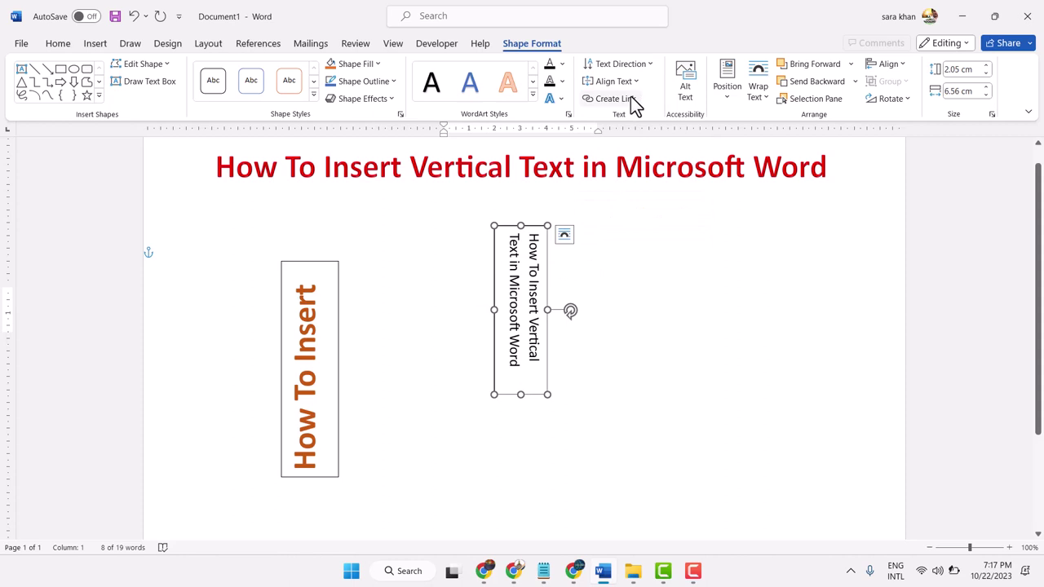
Step: Undo and redo the vertical text change on the title box a few times
left_click(631, 287)
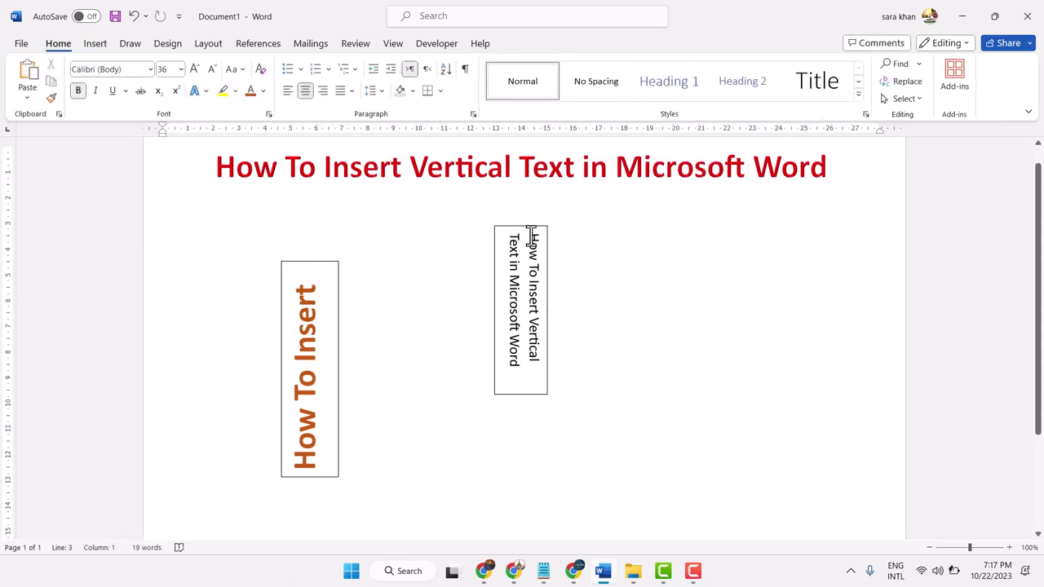
key("ctrl+z")
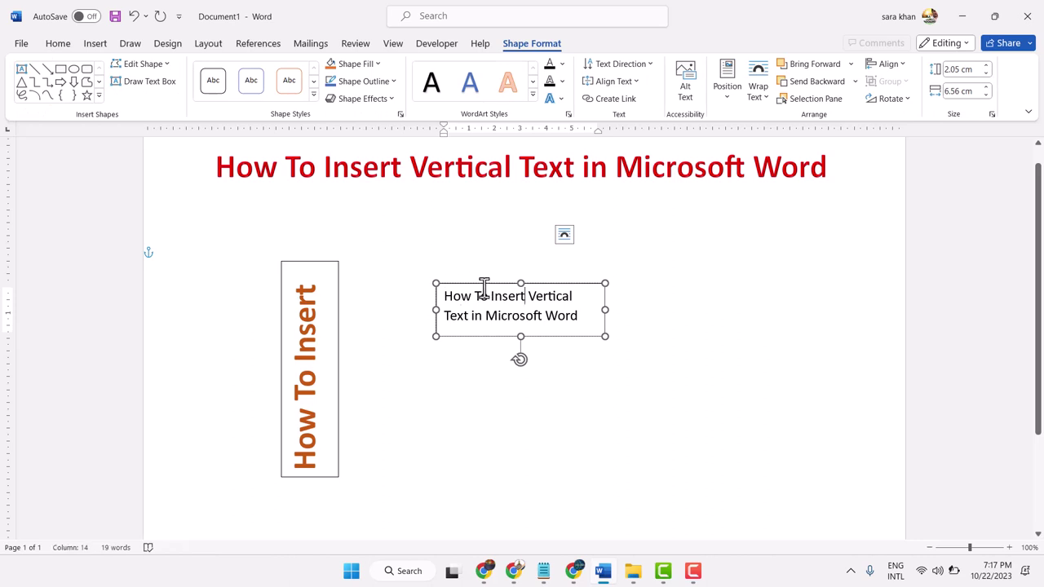
key("ctrl+y")
left_click_drag(478, 286, 509, 245)
left_click(501, 214)
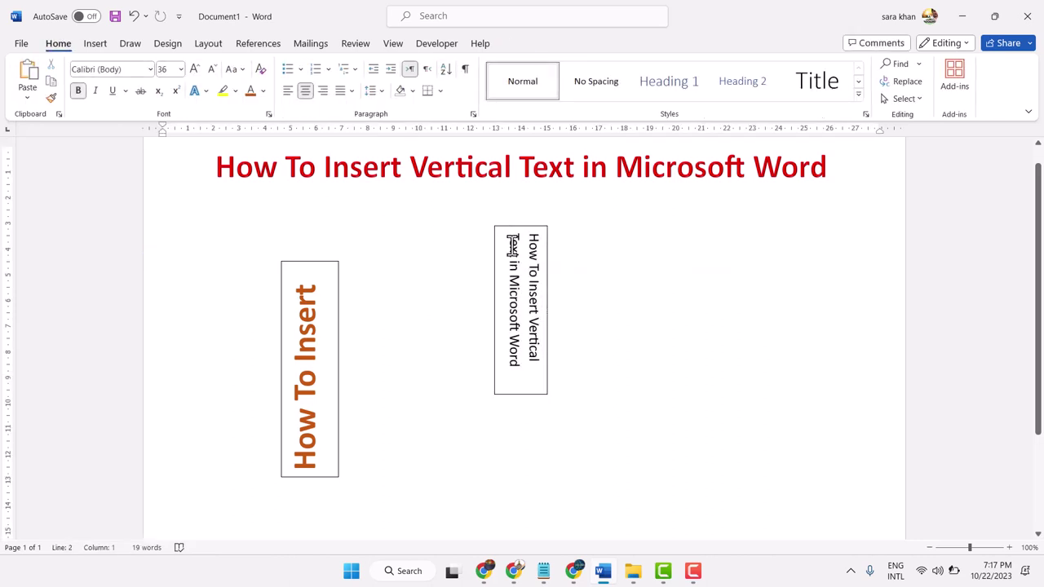
key("ctrl+z")
key("ctrl+y")
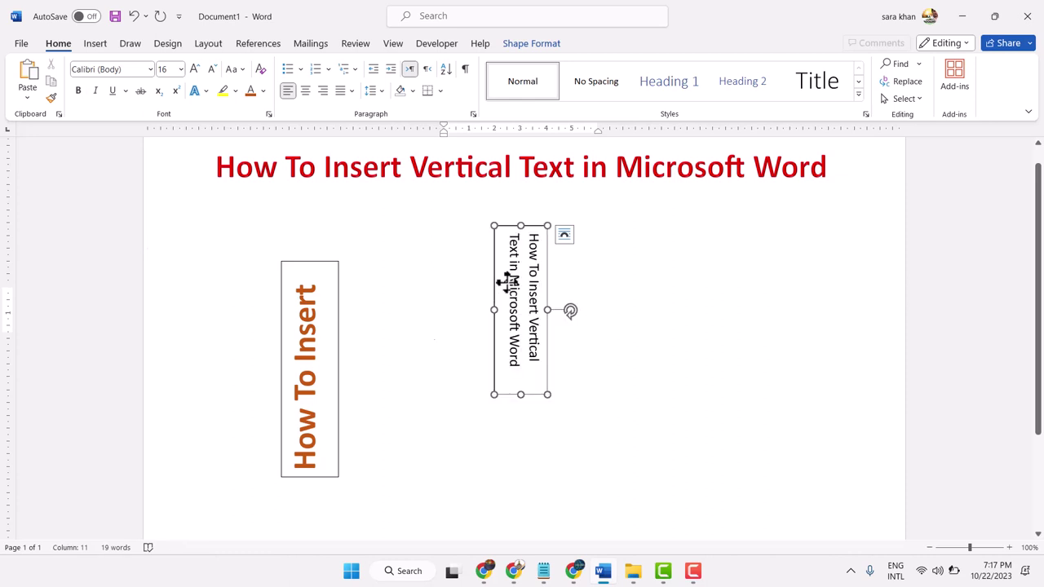
key("ctrl+z")
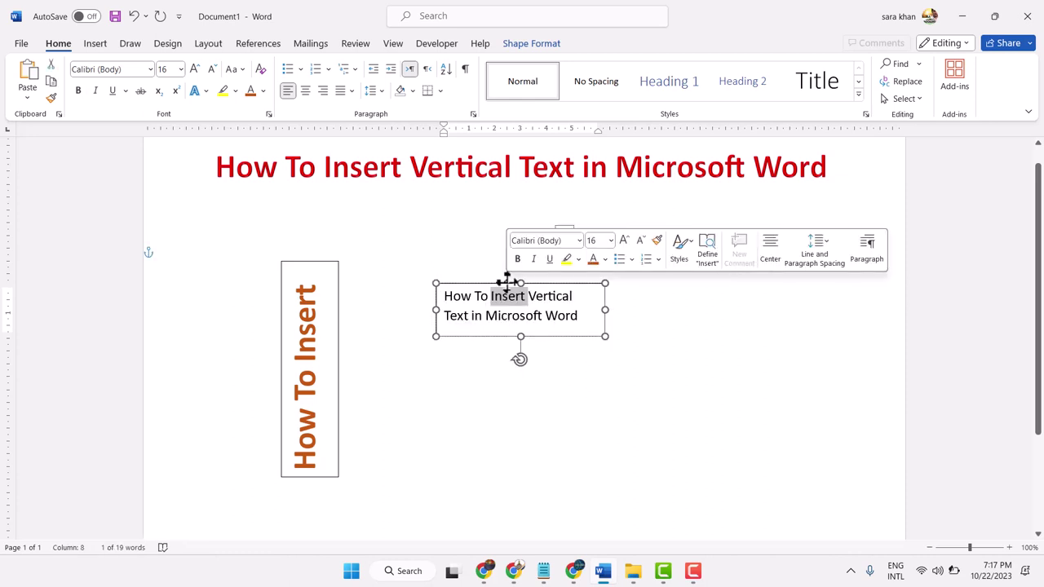
Step: Set the title text box to No Fill and No Outline
left_click(540, 46)
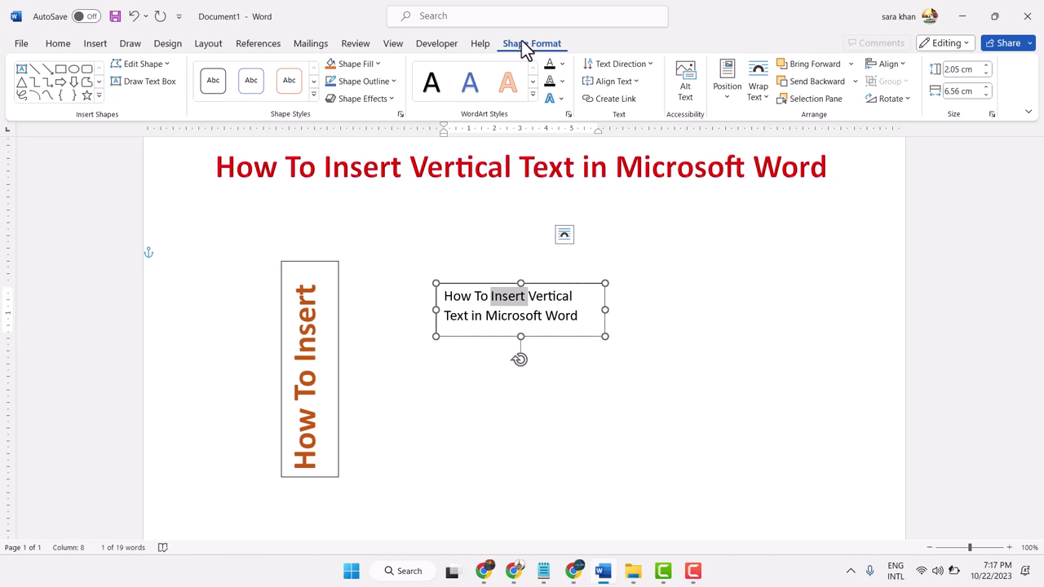
left_click(376, 65)
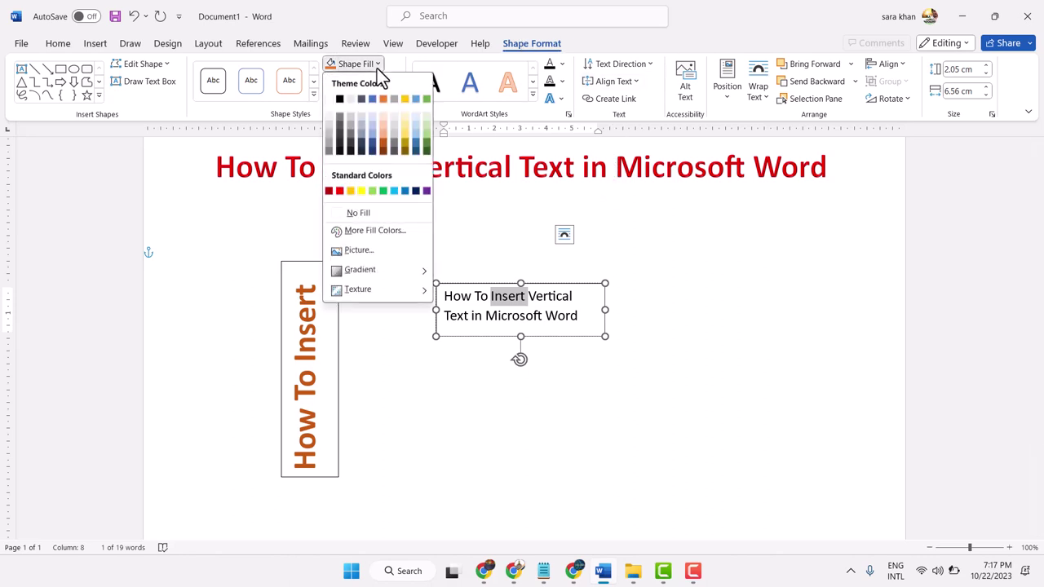
left_click(339, 213)
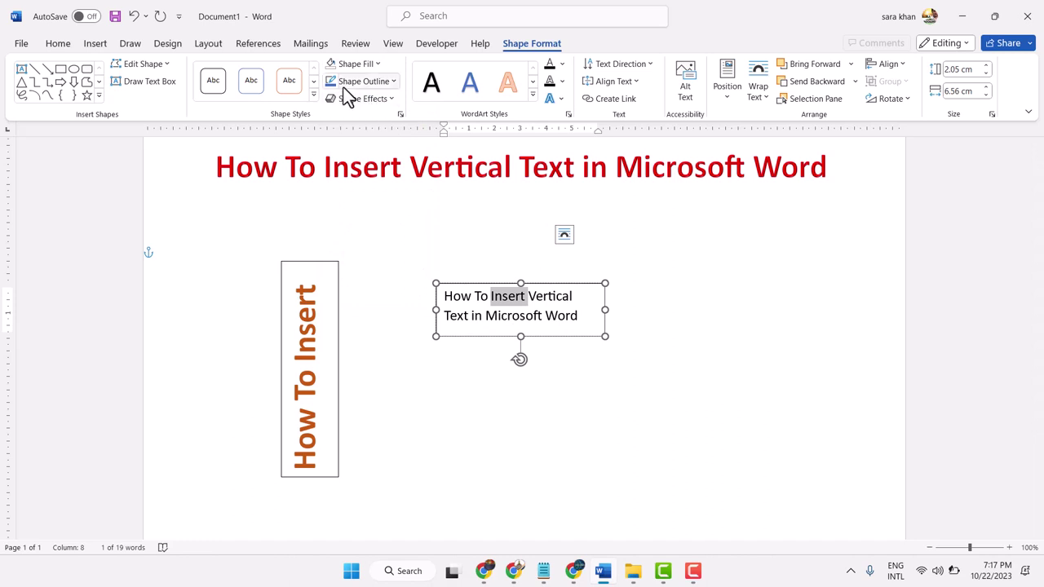
left_click(394, 83)
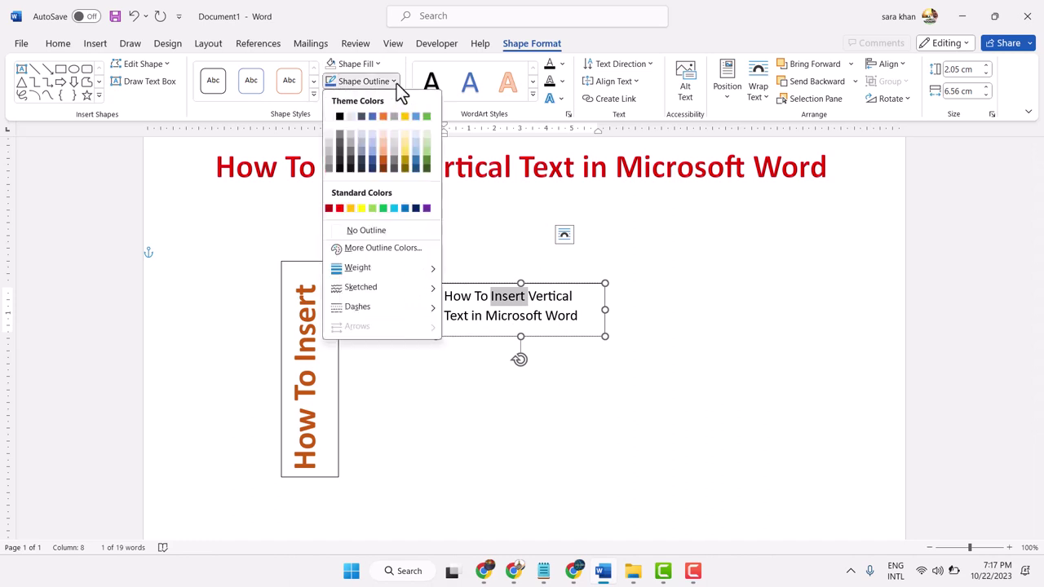
left_click(335, 231)
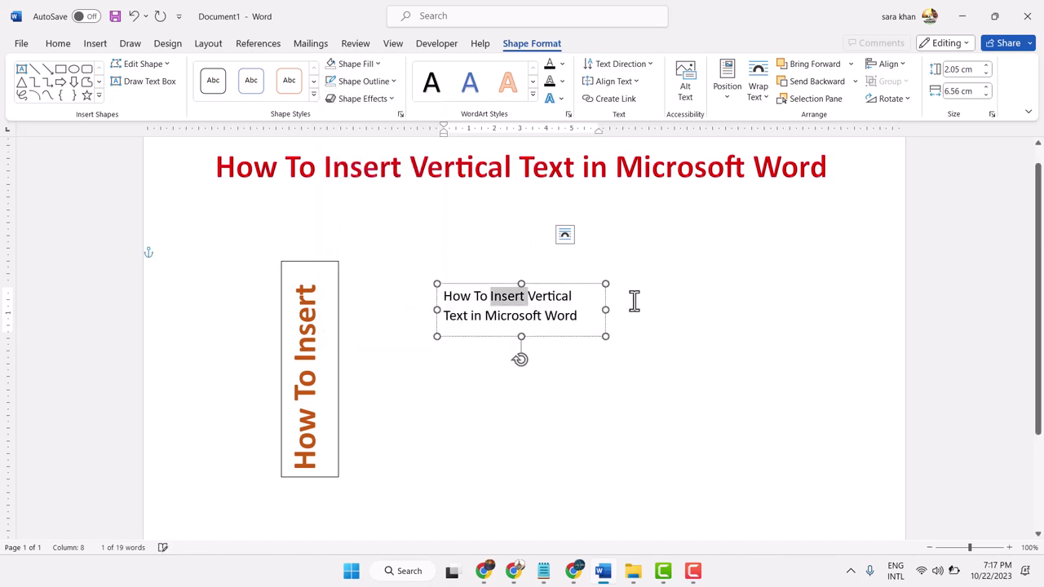
left_click(792, 324)
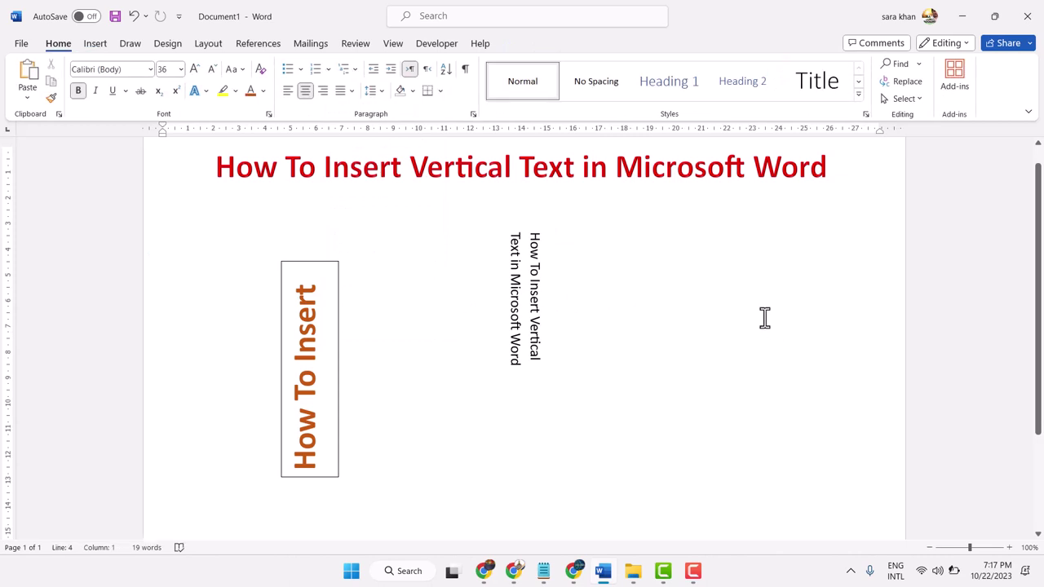
Step: Insert a Simple Text Box below the vertical text and type 'Vertical' into it
left_click(98, 44)
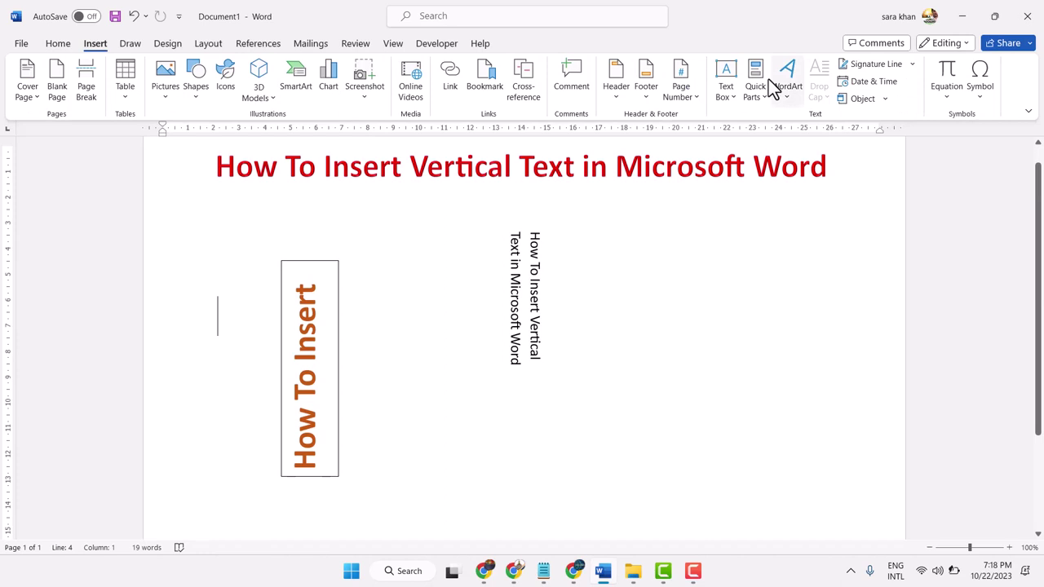
left_click(727, 78)
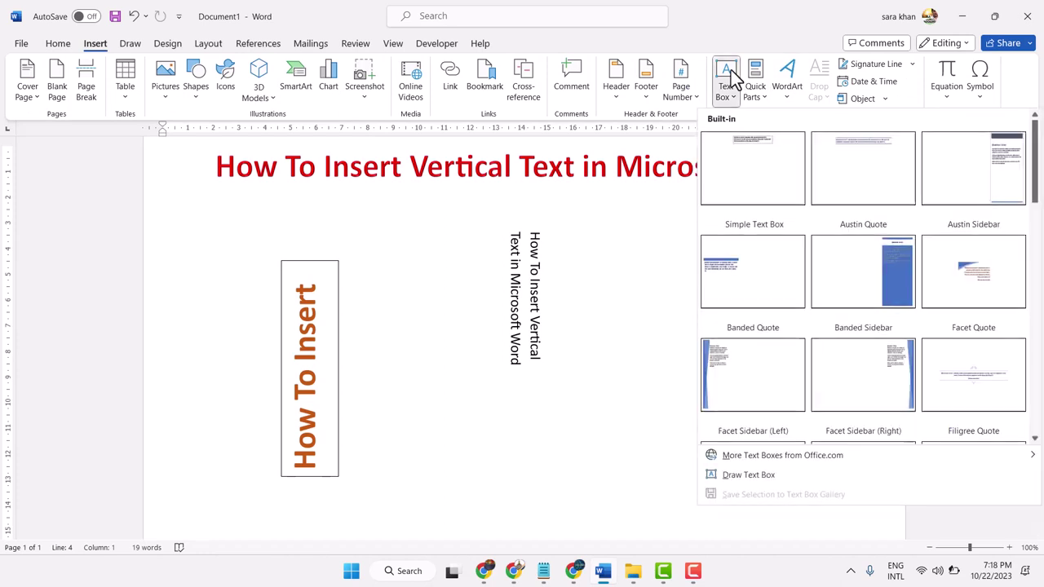
left_click(745, 144)
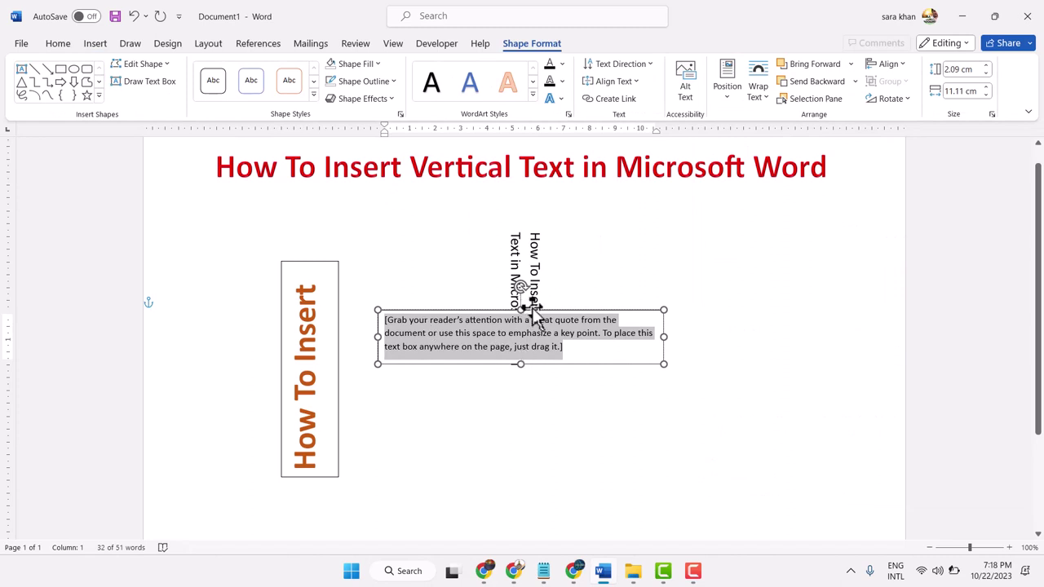
left_click_drag(533, 310, 566, 374)
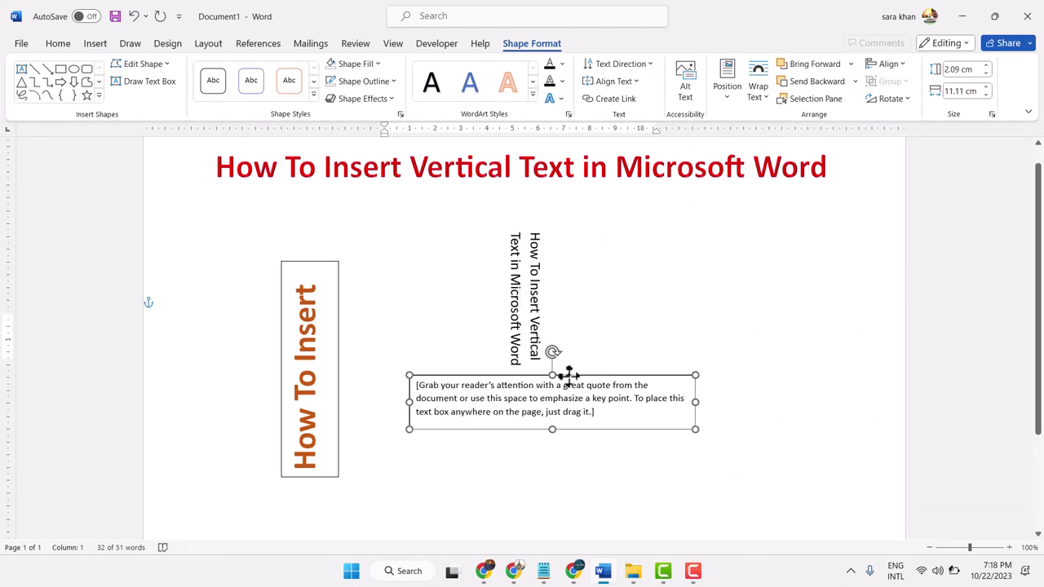
triple_click(477, 398)
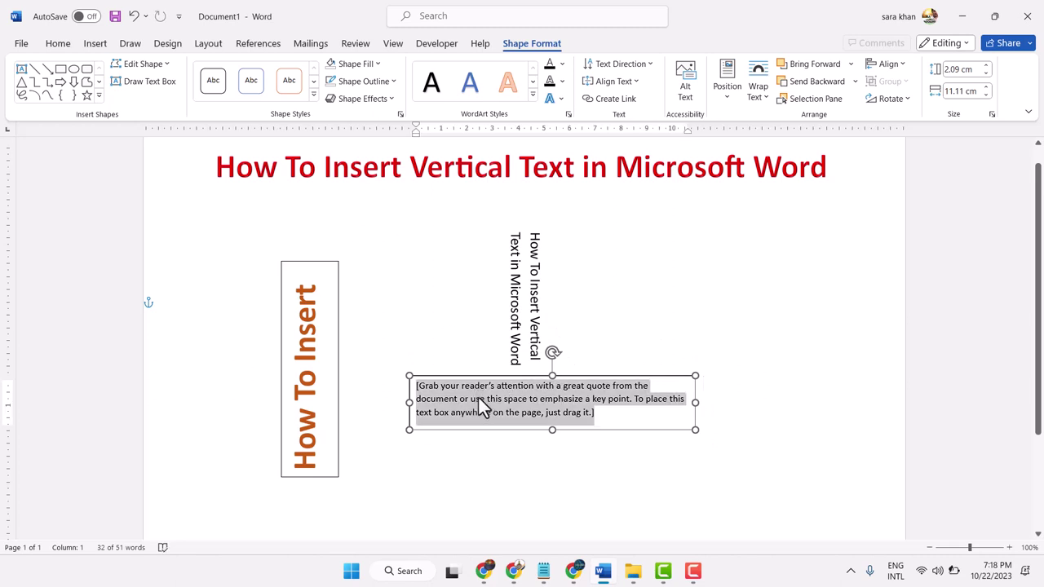
type("Ver")
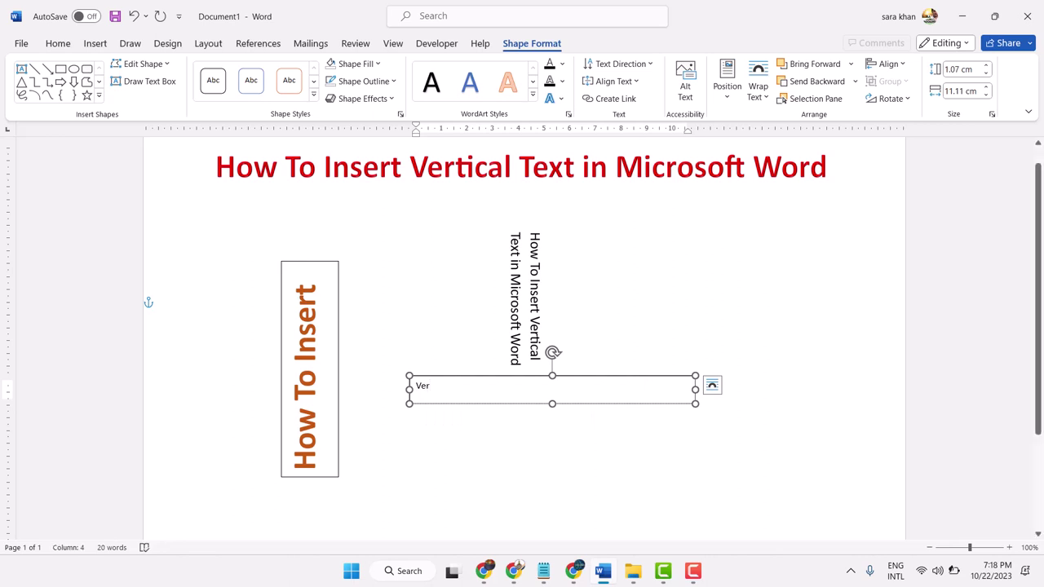
type("tical")
Step: Enlarge 'Vertical' to 36 pt and colour it orange-brown
left_click_drag(458, 390, 420, 390)
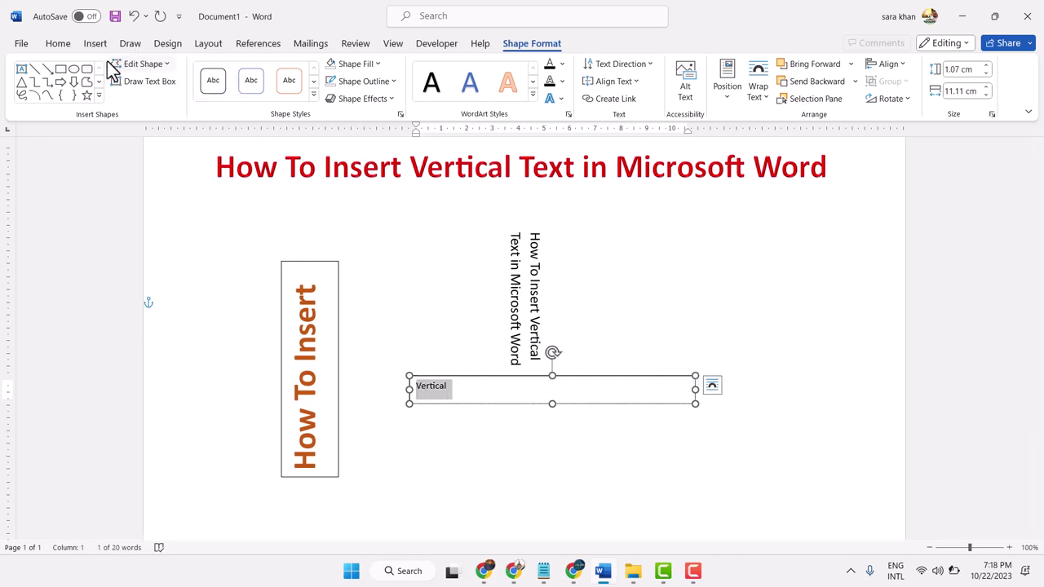
left_click(62, 45)
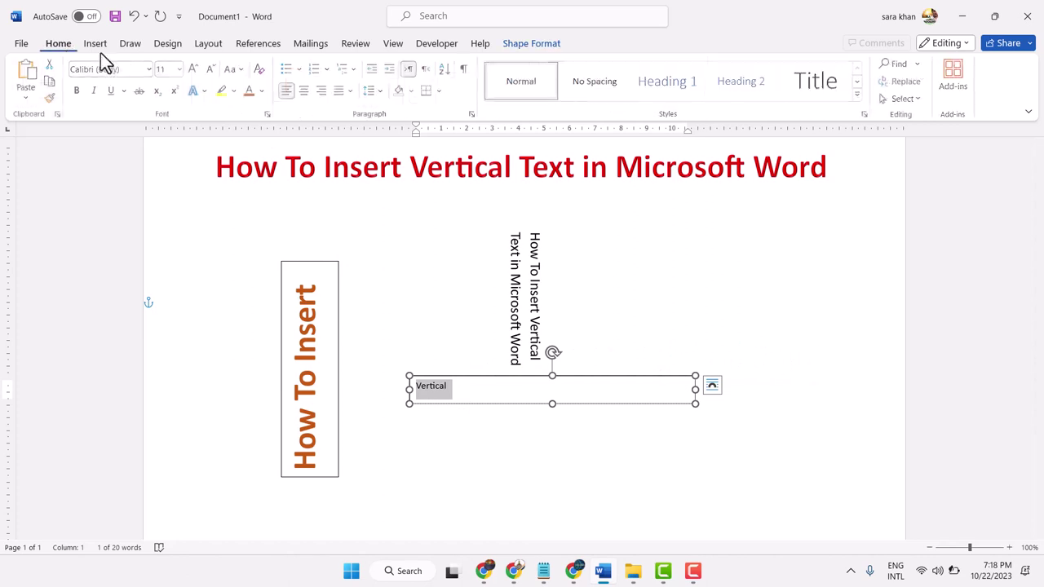
left_click(193, 70)
left_click(193, 69)
left_click(193, 69)
left_click(193, 70)
left_click(193, 69)
left_click(193, 69)
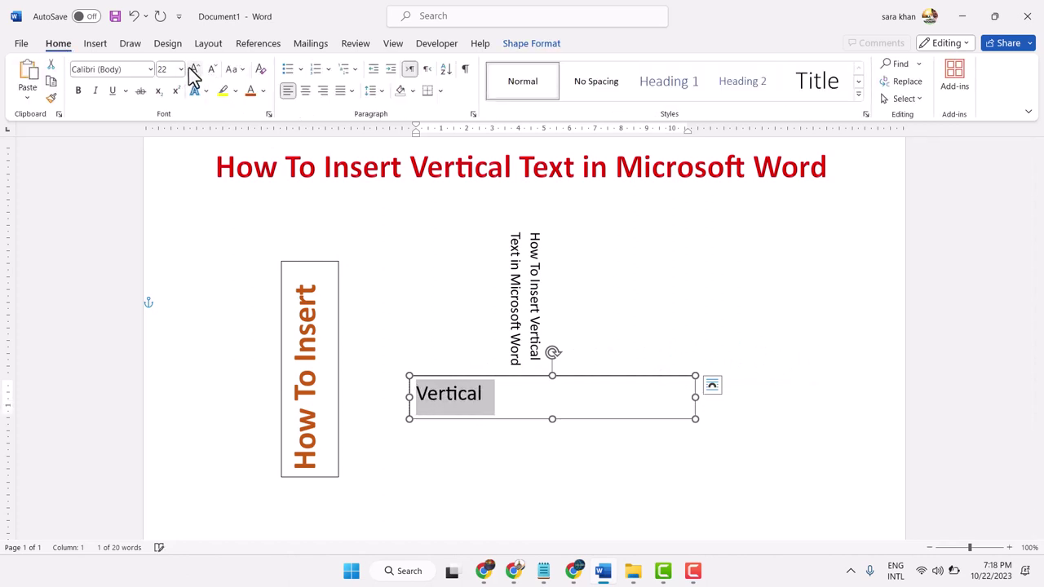
left_click(193, 69)
left_click(194, 69)
left_click(194, 69)
left_click(193, 69)
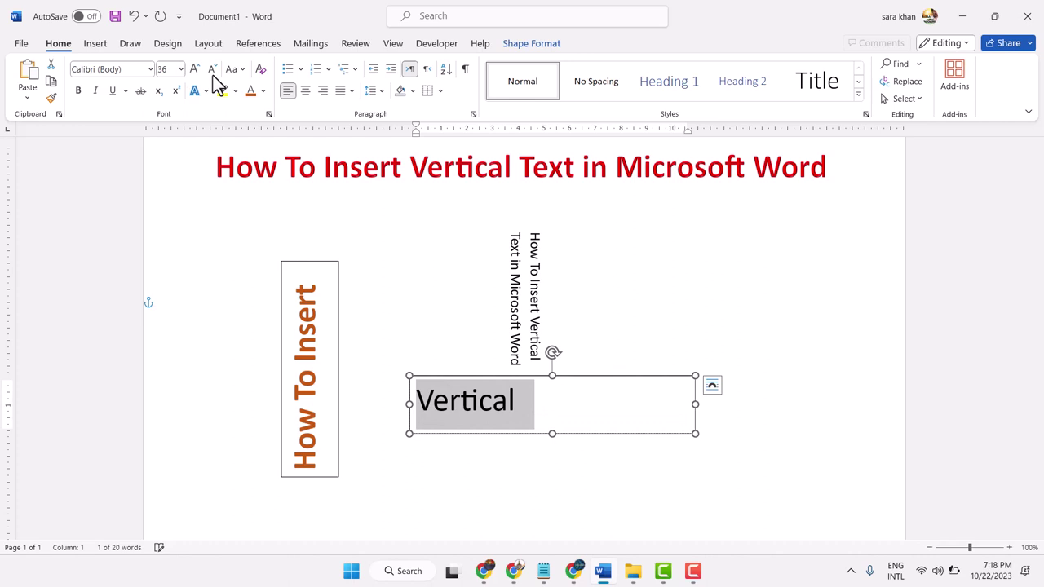
left_click(250, 90)
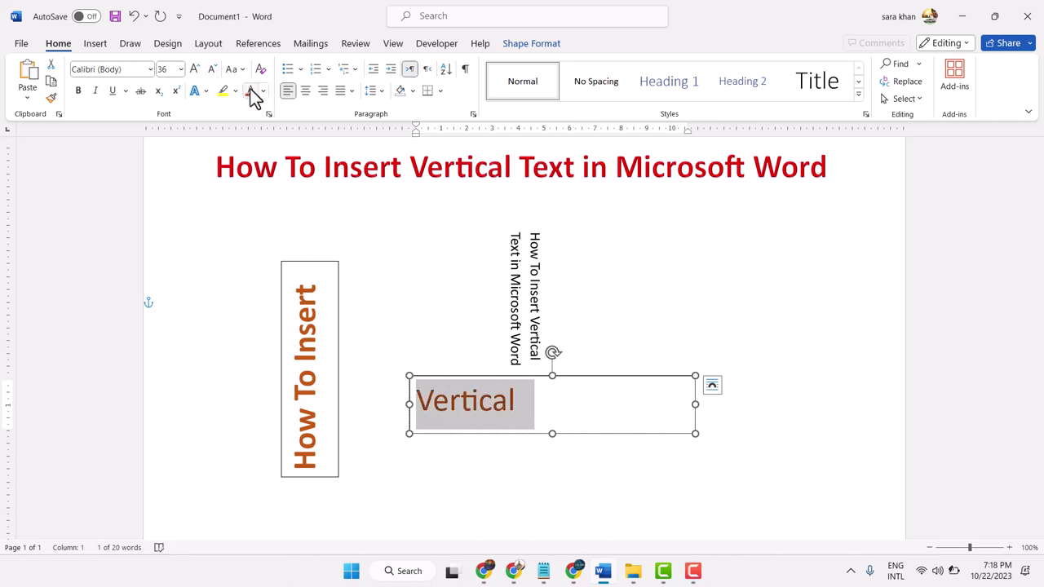
Step: Change the word 'Vertical' to the blue standard font colour
left_click(262, 91)
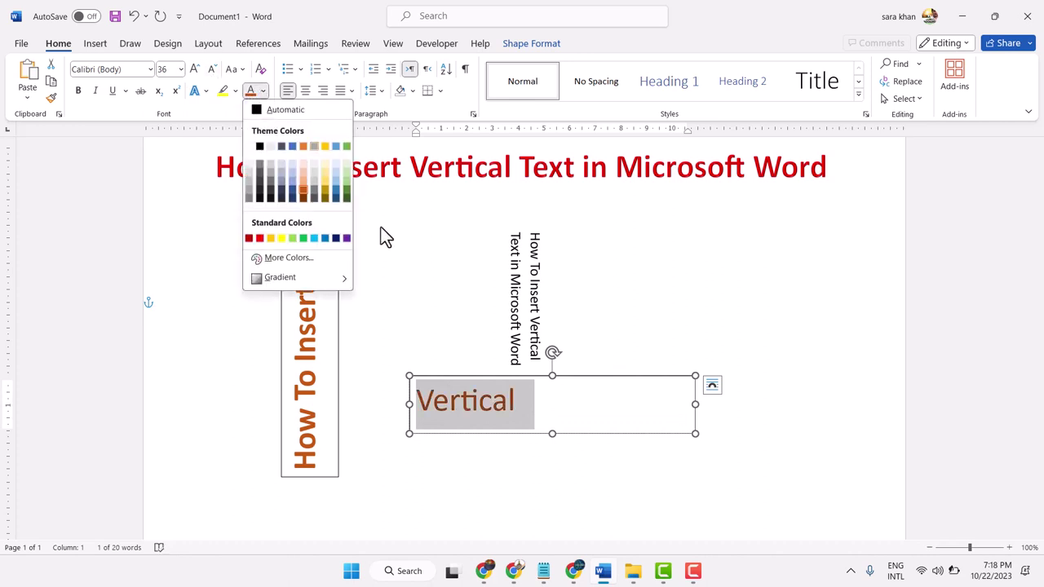
left_click(323, 238)
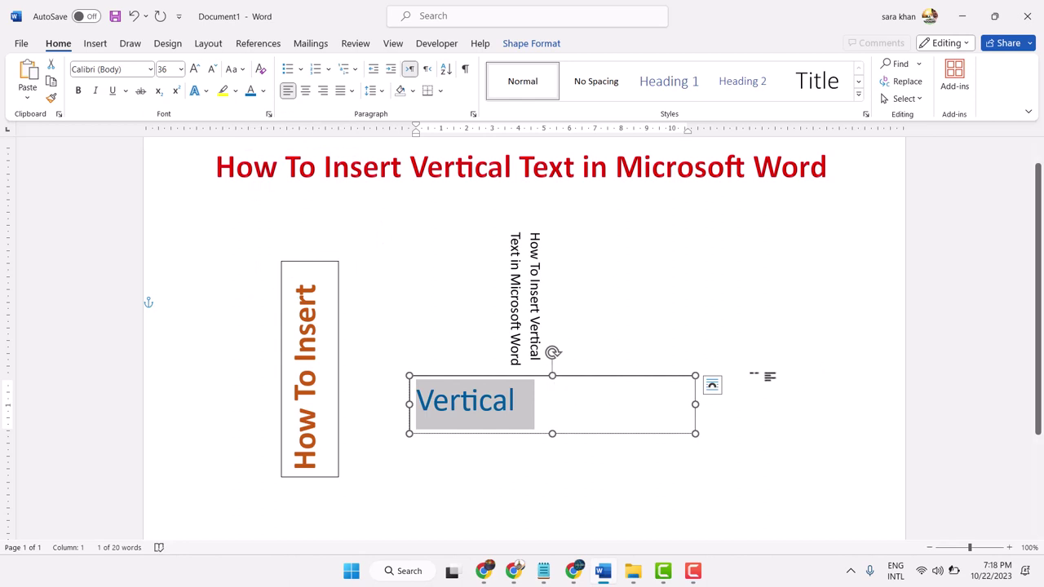
left_click(550, 407)
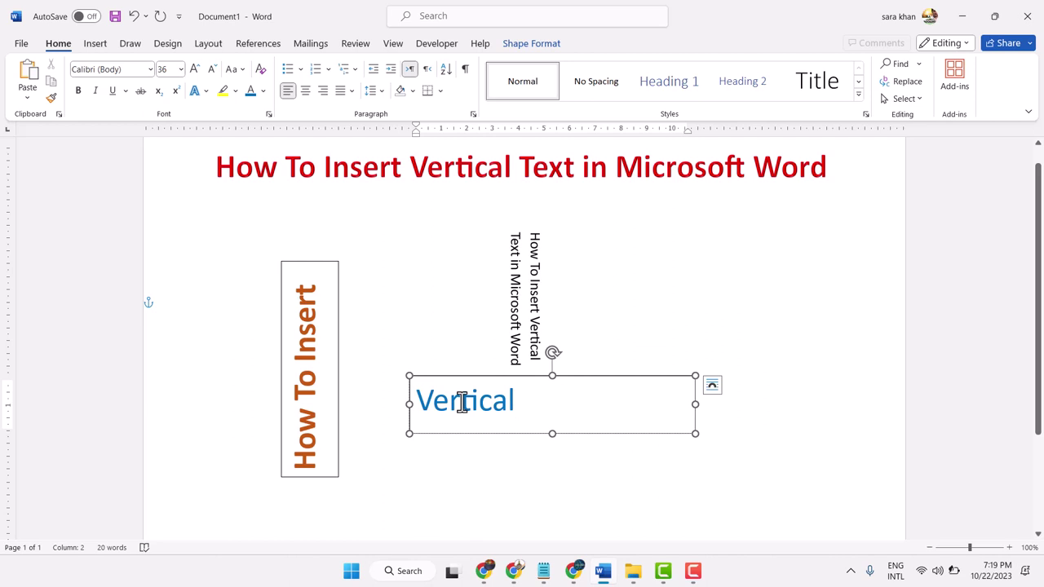
Step: Break 'Vertical' into one letter per line: V, E, R, T, I, C, A, L
key("Return")
left_click(433, 456)
key("Return")
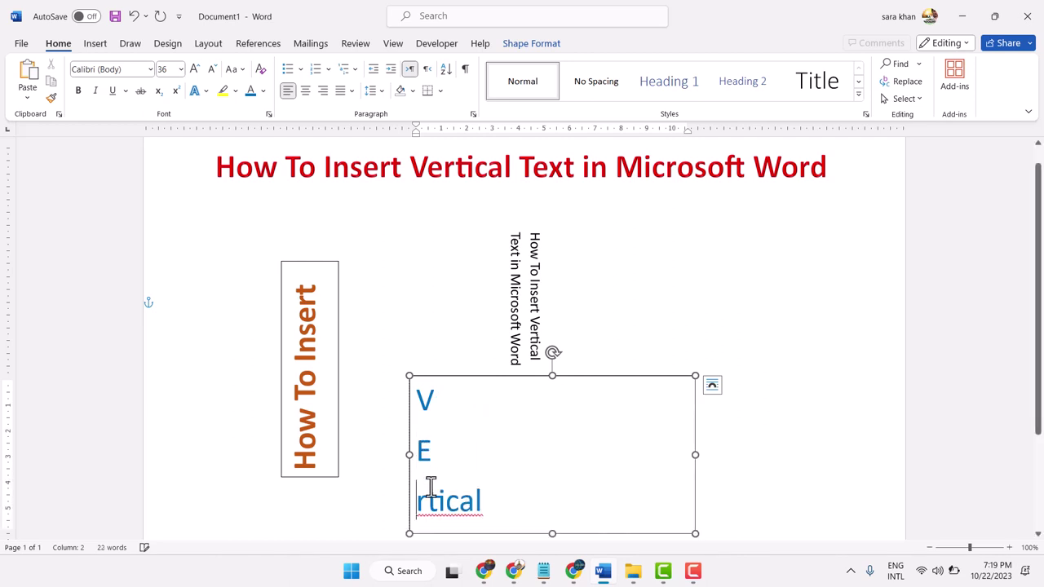
left_click(426, 496)
key("Return")
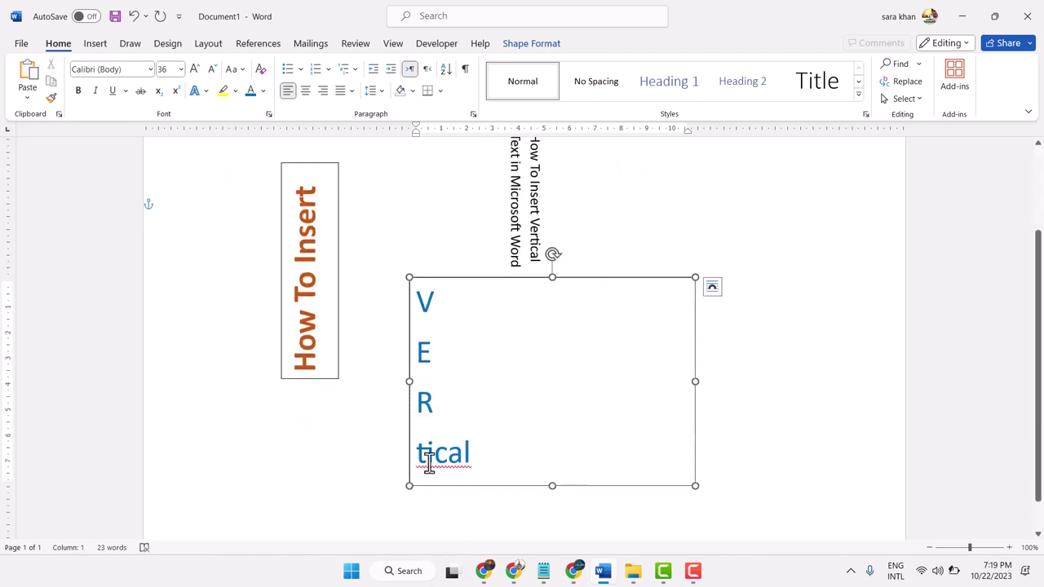
key("Return")
left_click(425, 500)
key("Return")
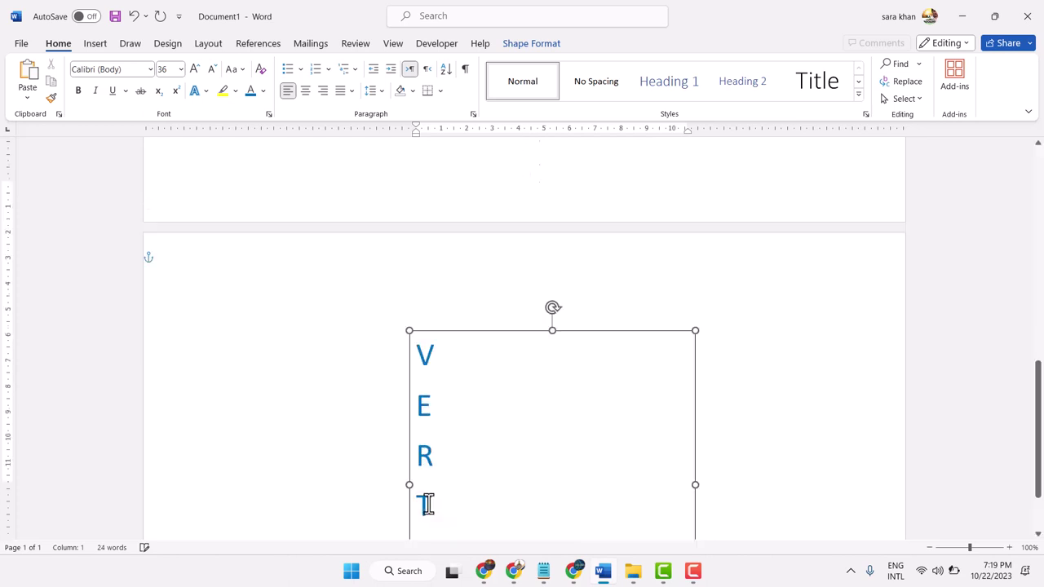
left_click(430, 458)
key("Return")
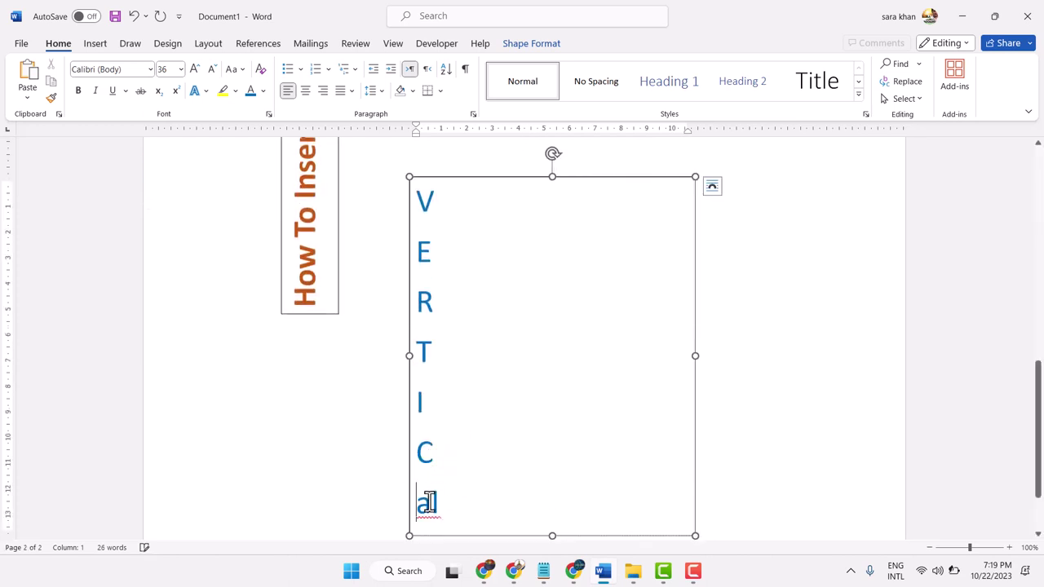
key("Return")
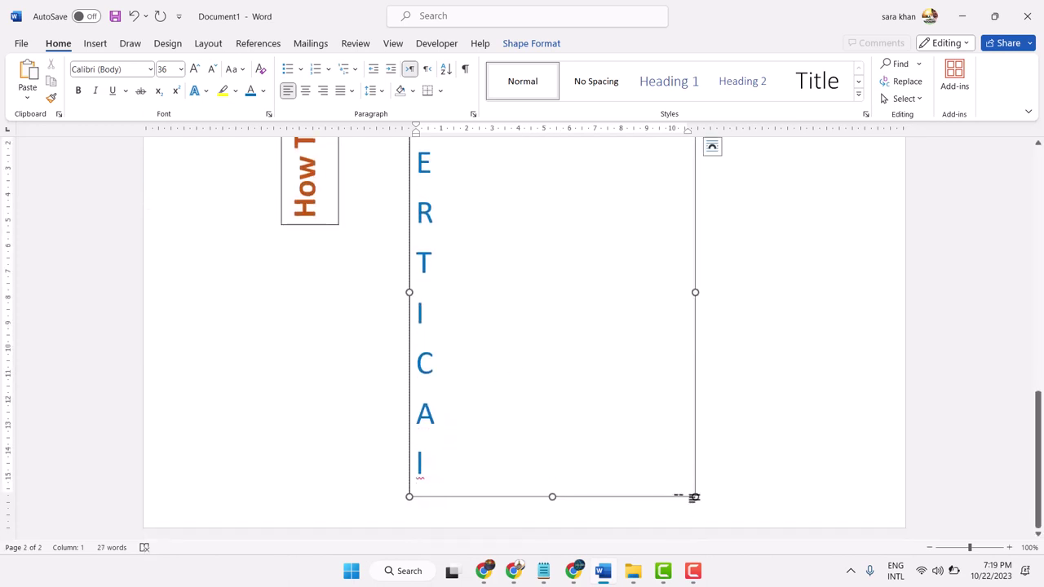
scroll(585, 335, "up", 2)
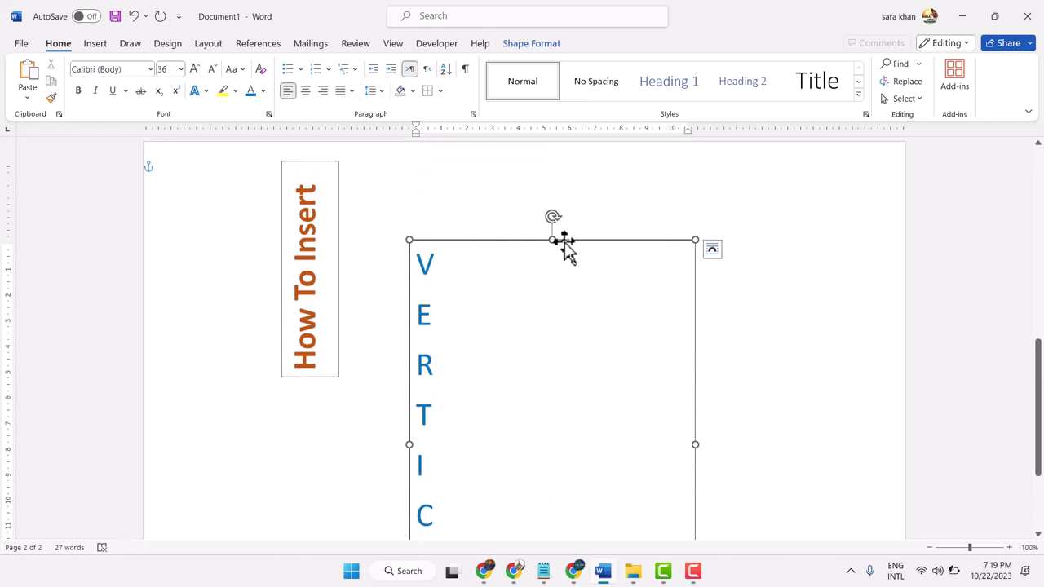
Step: Shorten the VERTICAL text box and shrink its letters from 36 to 28 pt
left_click_drag(564, 243, 562, 147)
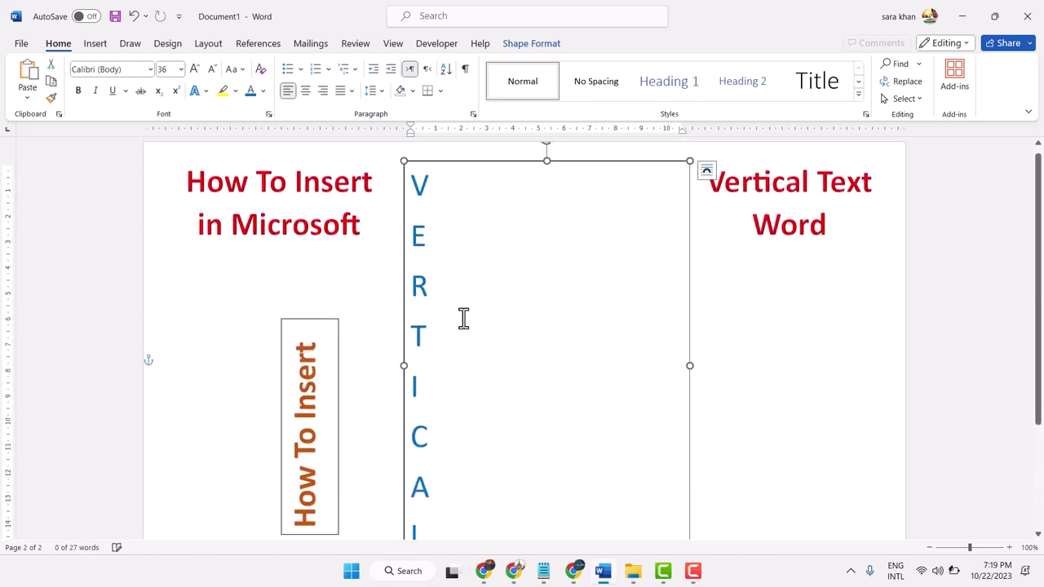
left_click_drag(414, 175, 451, 445)
scroll(480, 299, "up", 2)
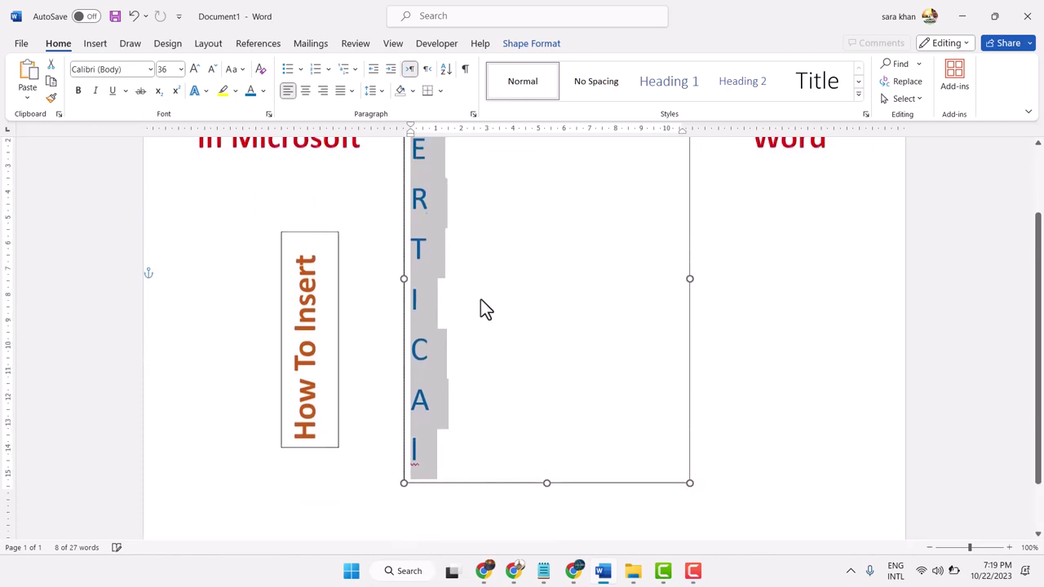
scroll(476, 216, "up", 2)
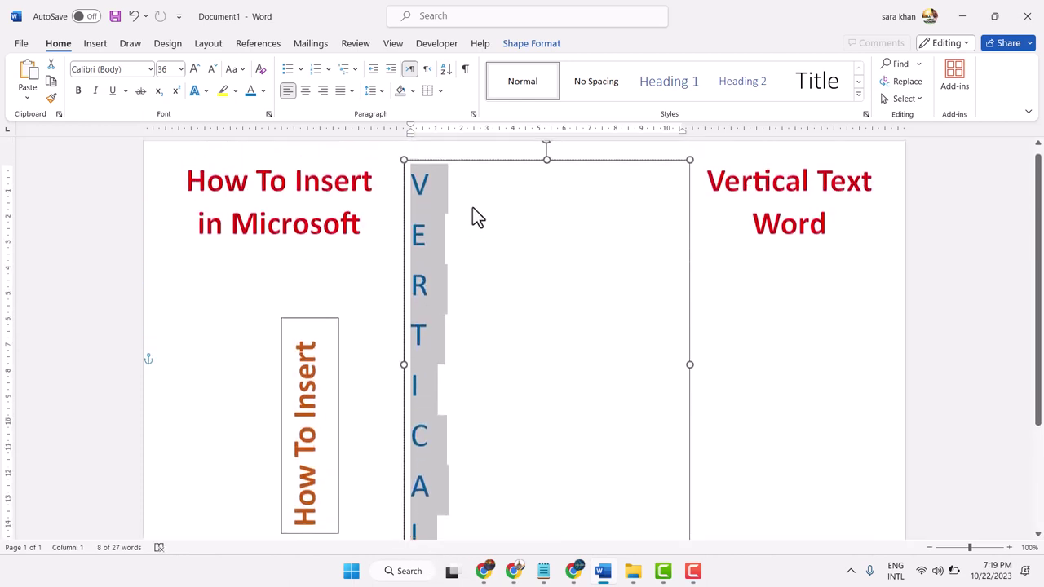
left_click(211, 70)
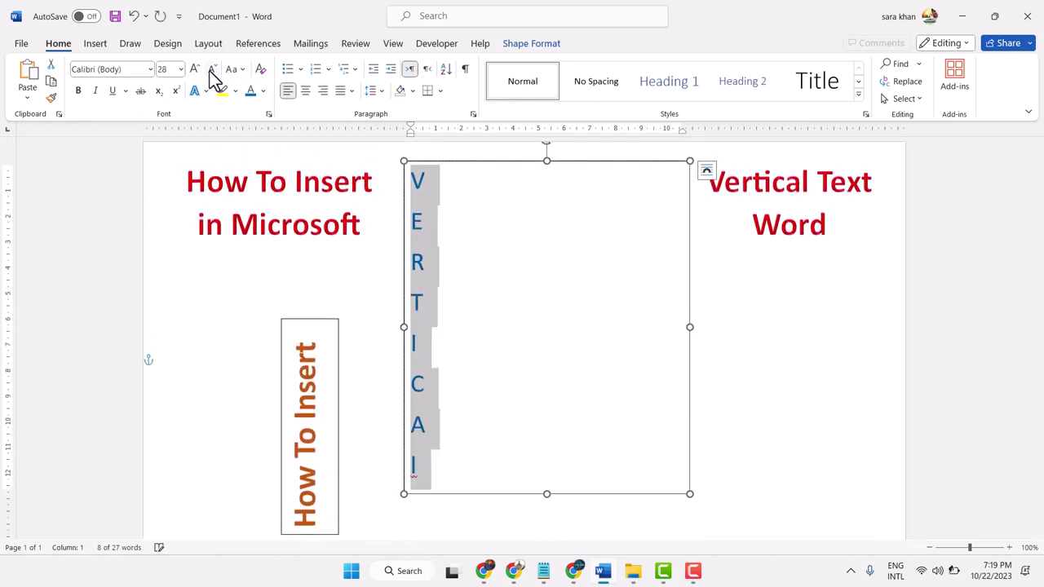
left_click(753, 319)
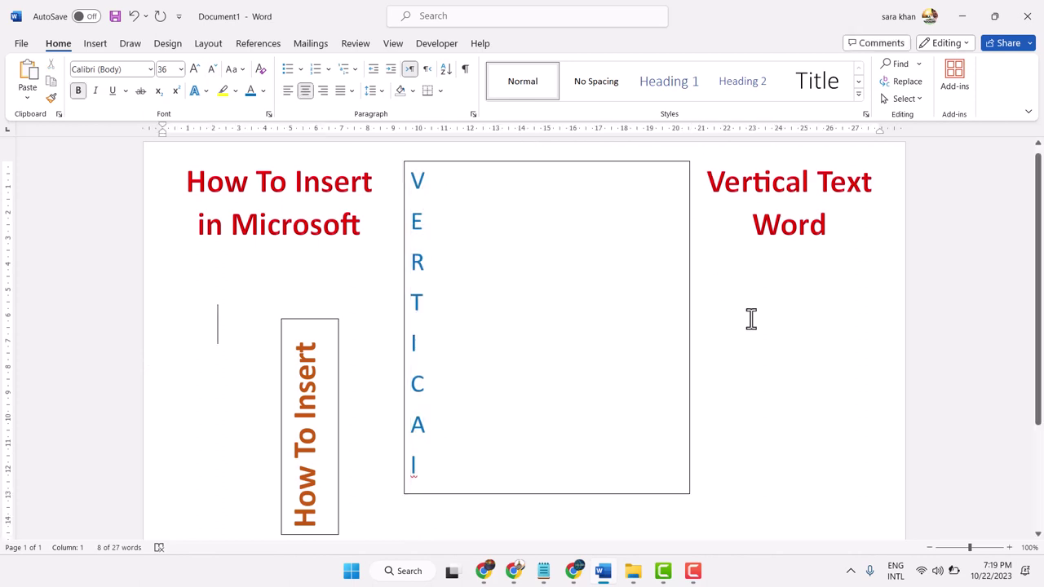
left_click(421, 163)
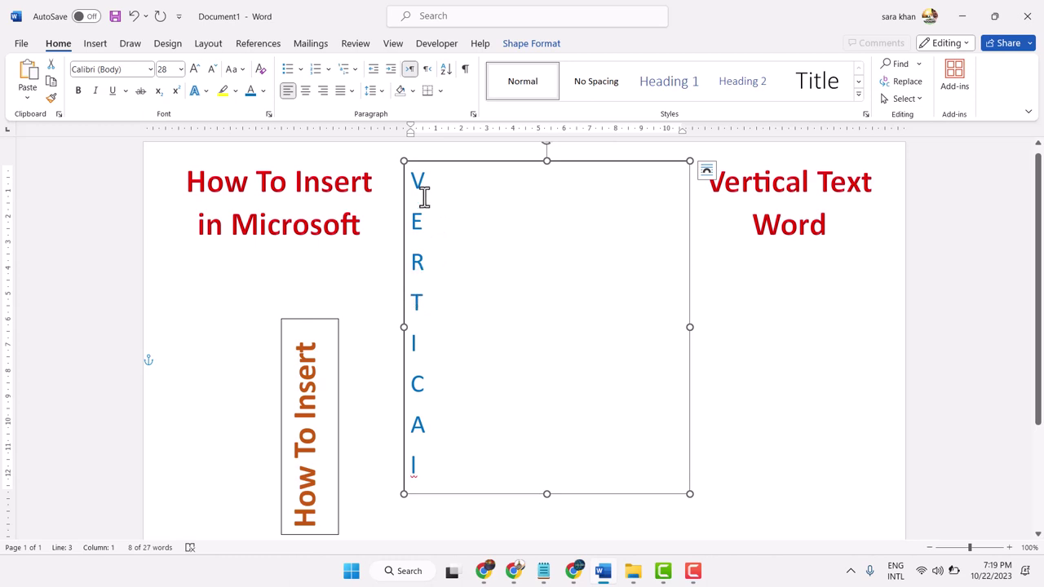
Step: Tighten the VERTICAL letters by setting paragraph Space After to one step above 0 pt
left_click(379, 92)
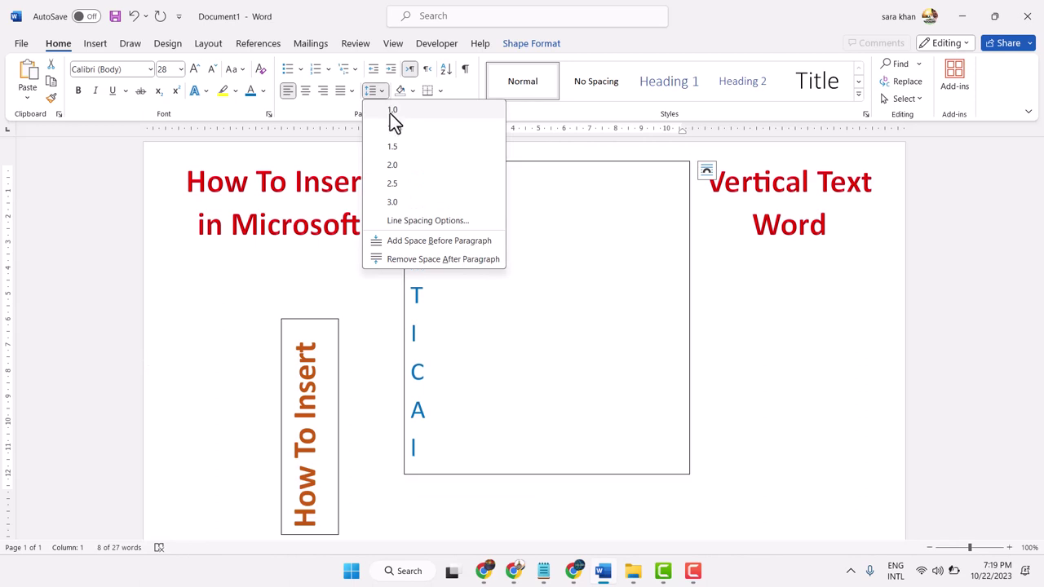
left_click(409, 222)
left_click_drag(507, 85, 791, 117)
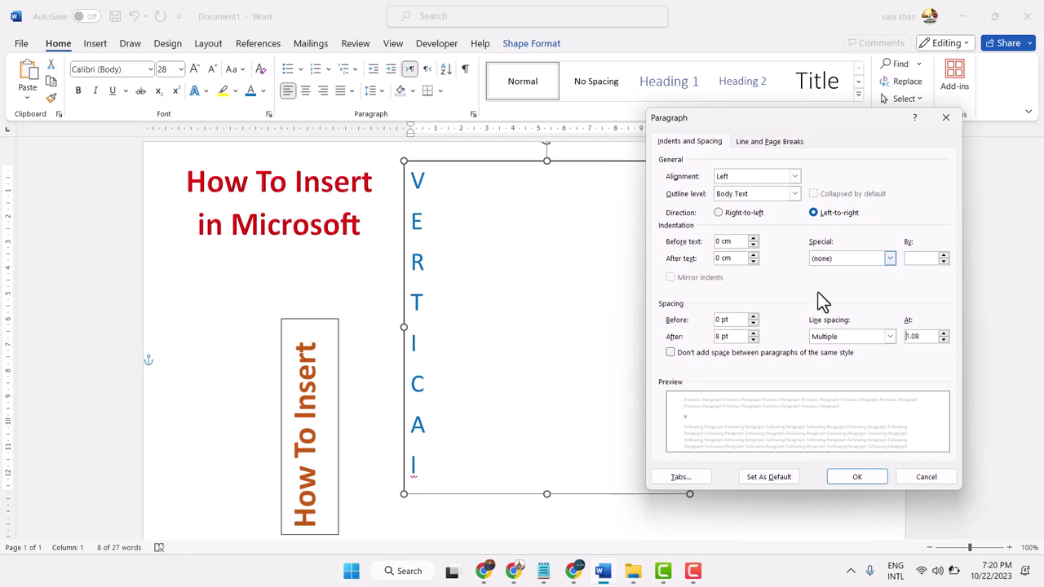
left_click(753, 341)
left_click(752, 340)
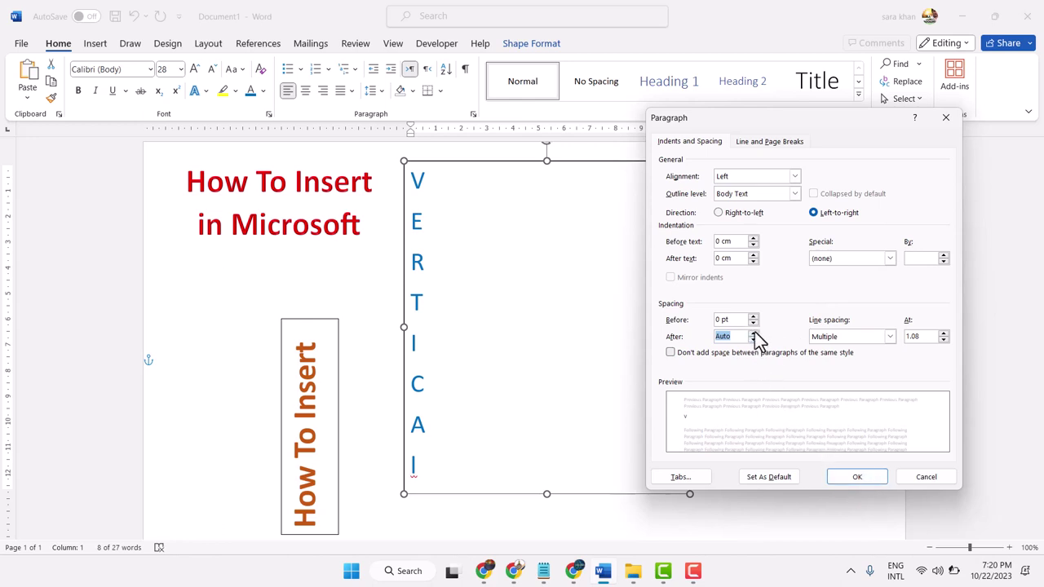
left_click(754, 333)
left_click(753, 332)
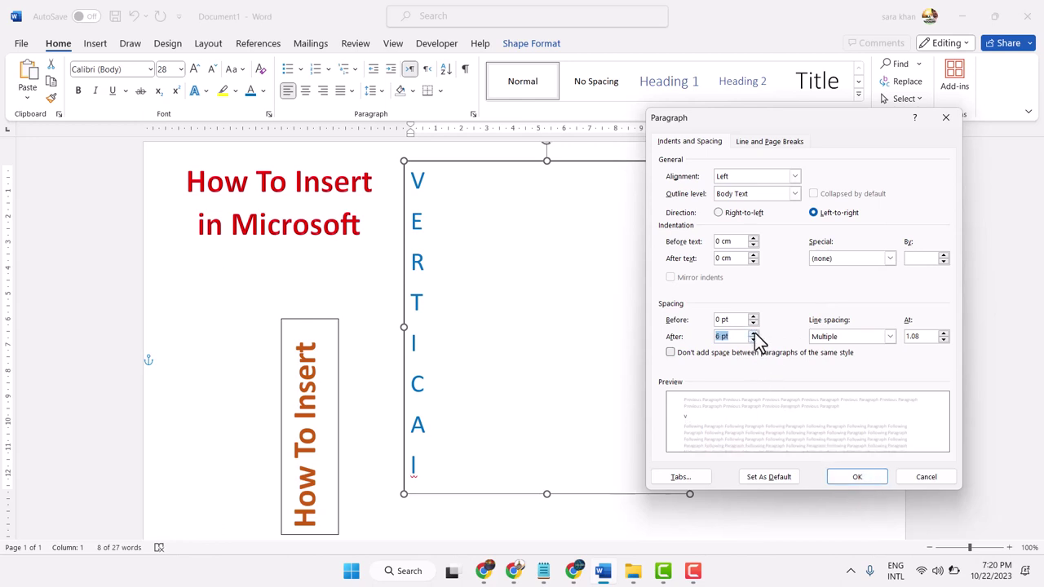
left_click(853, 482)
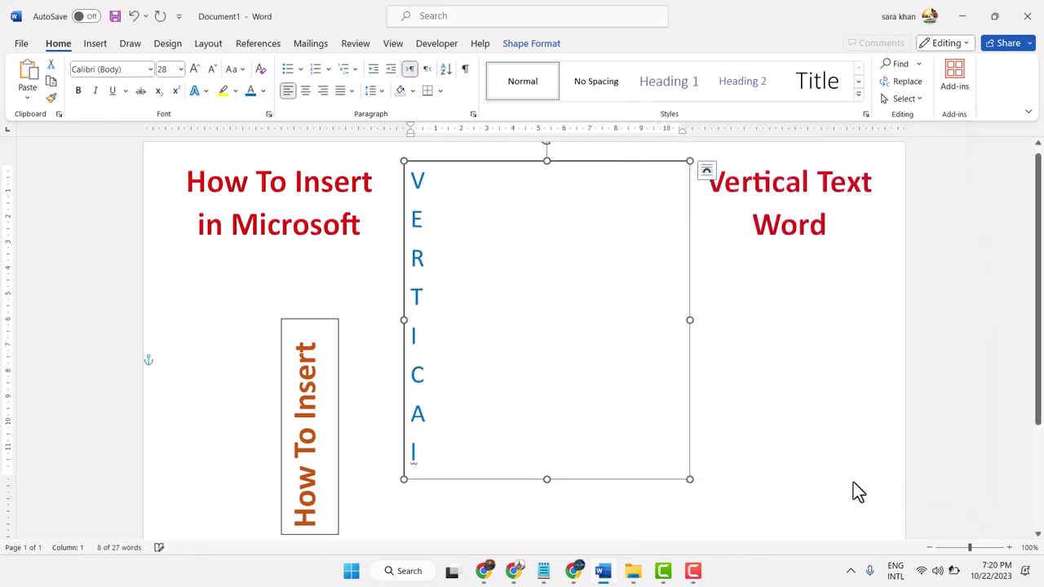
Step: Give the VERTICAL text box No Fill so its background is transparent
left_click(723, 364)
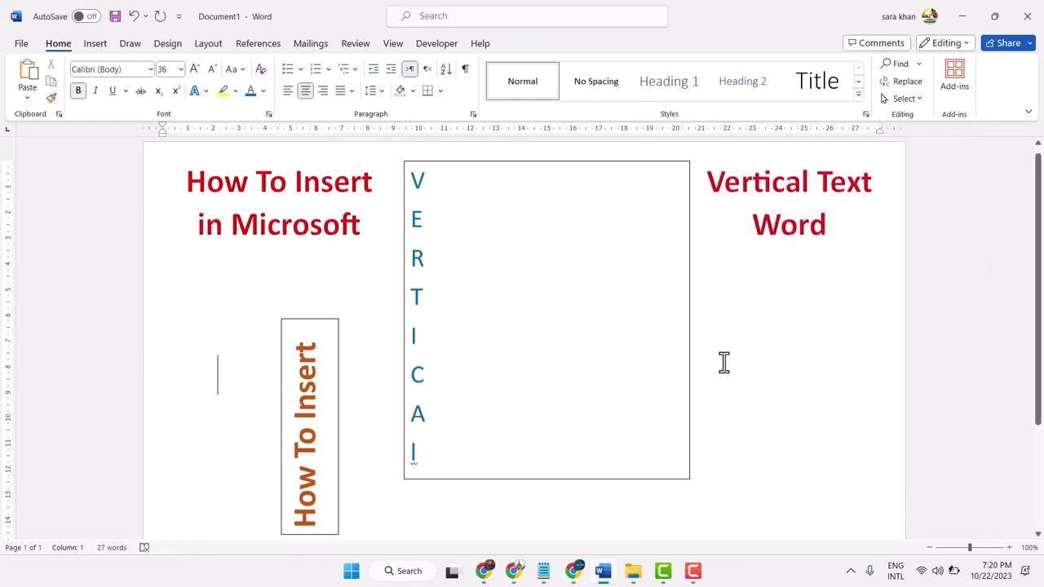
left_click(469, 162)
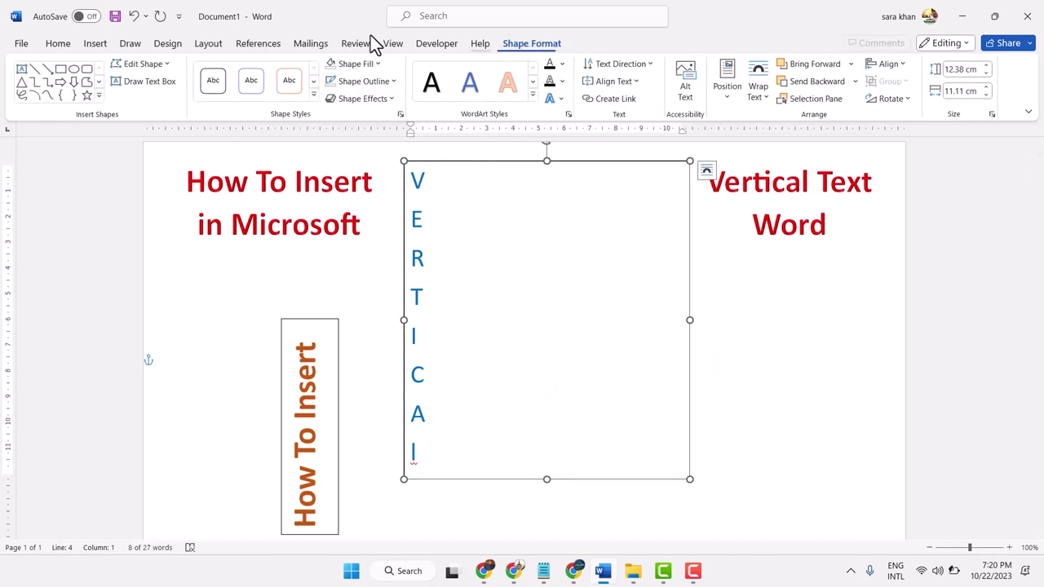
left_click(371, 66)
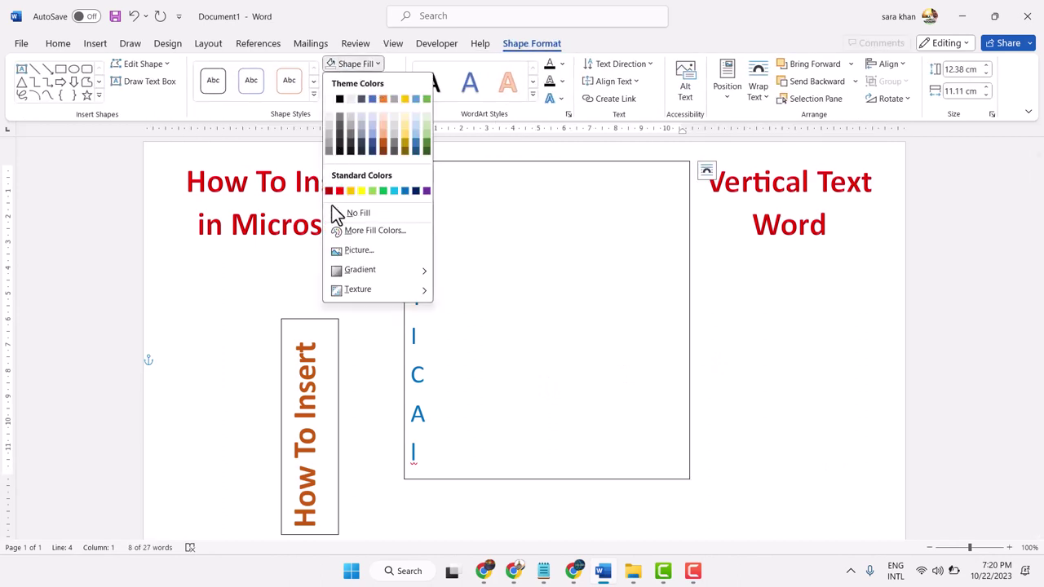
left_click(337, 212)
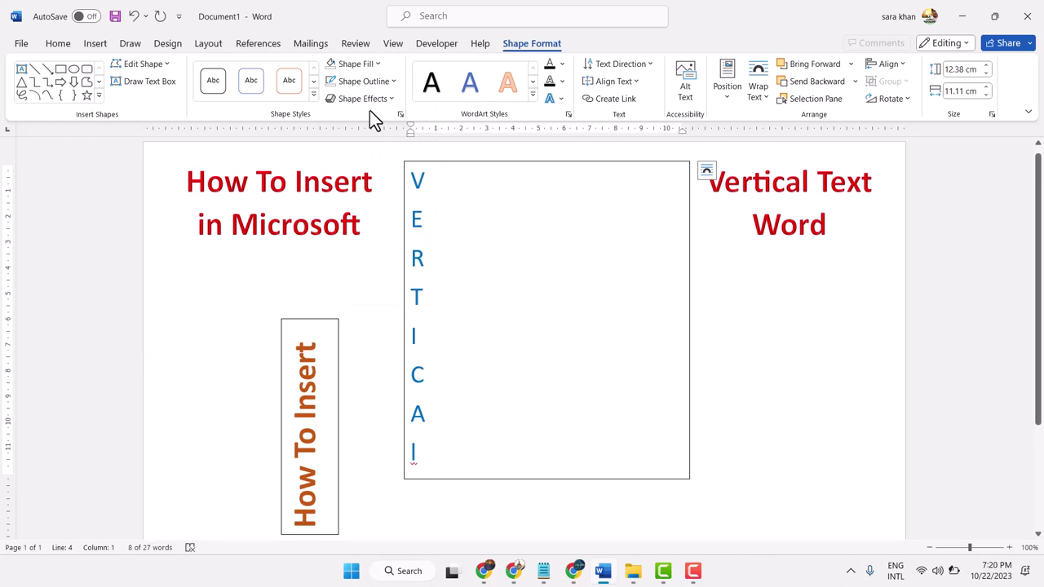
left_click(380, 65)
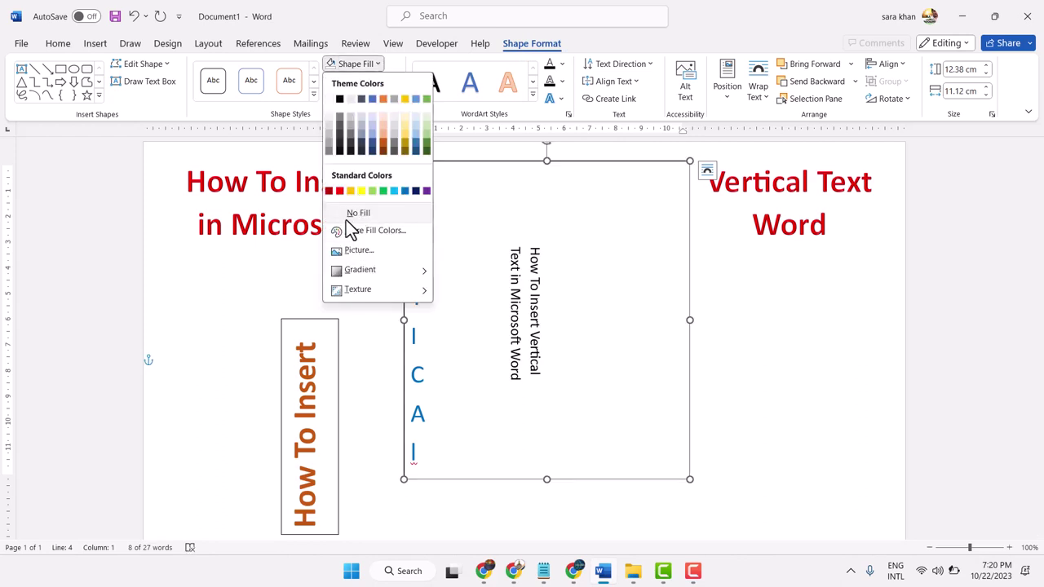
left_click(379, 65)
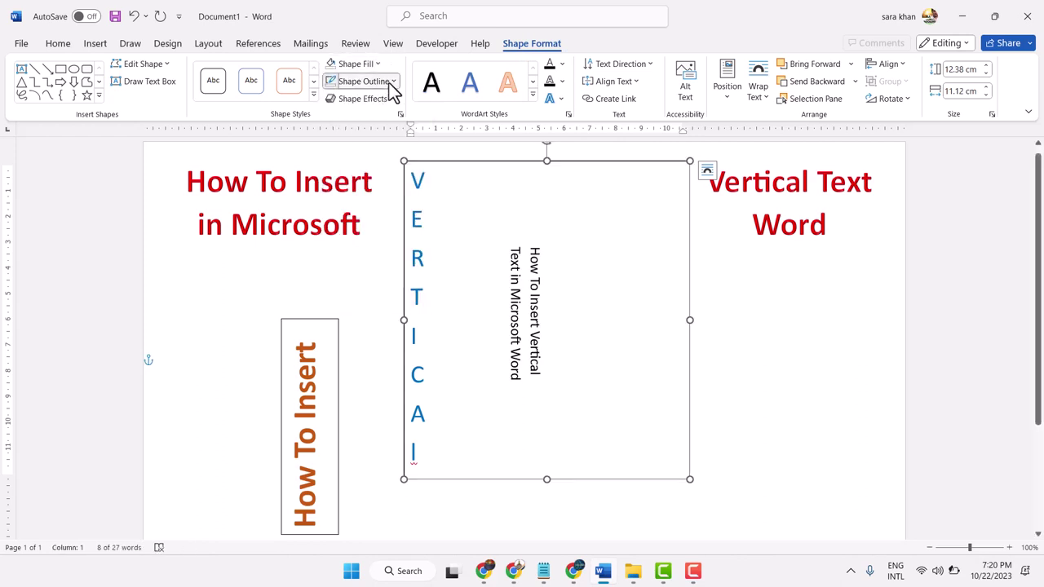
Step: Remove the VERTICAL text box's outline with No Outline
left_click(391, 82)
left_click(356, 230)
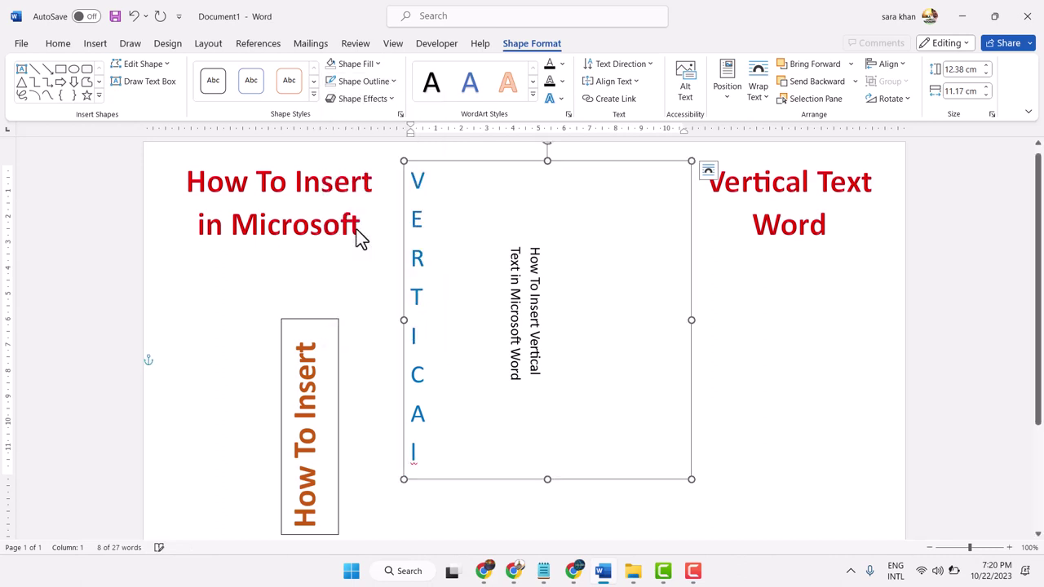
left_click(751, 396)
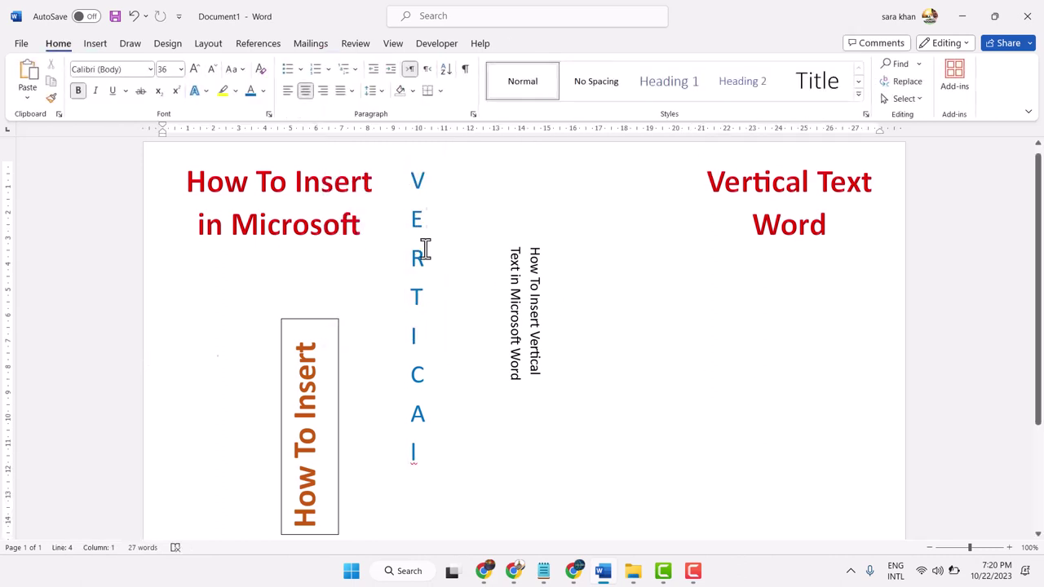
Step: Make all the stacked blue VERTICAL letters bold
left_click(418, 181)
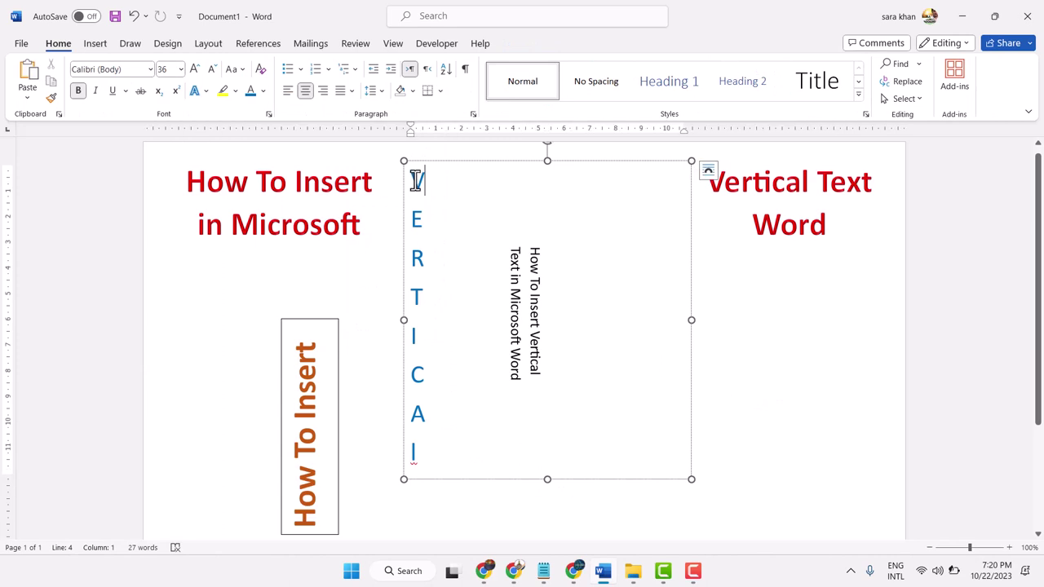
left_click_drag(415, 177, 422, 457)
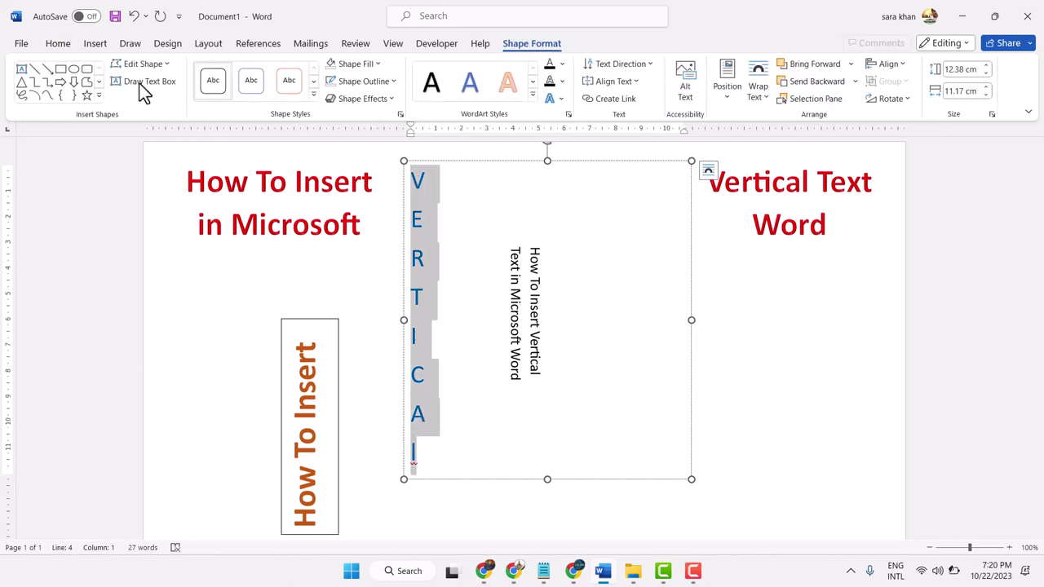
left_click(67, 47)
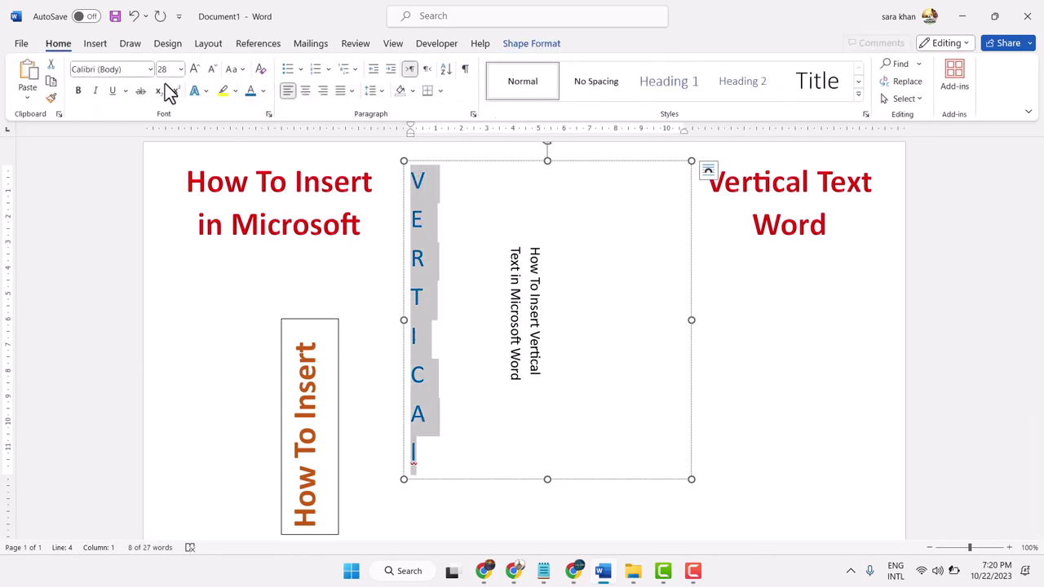
left_click(80, 92)
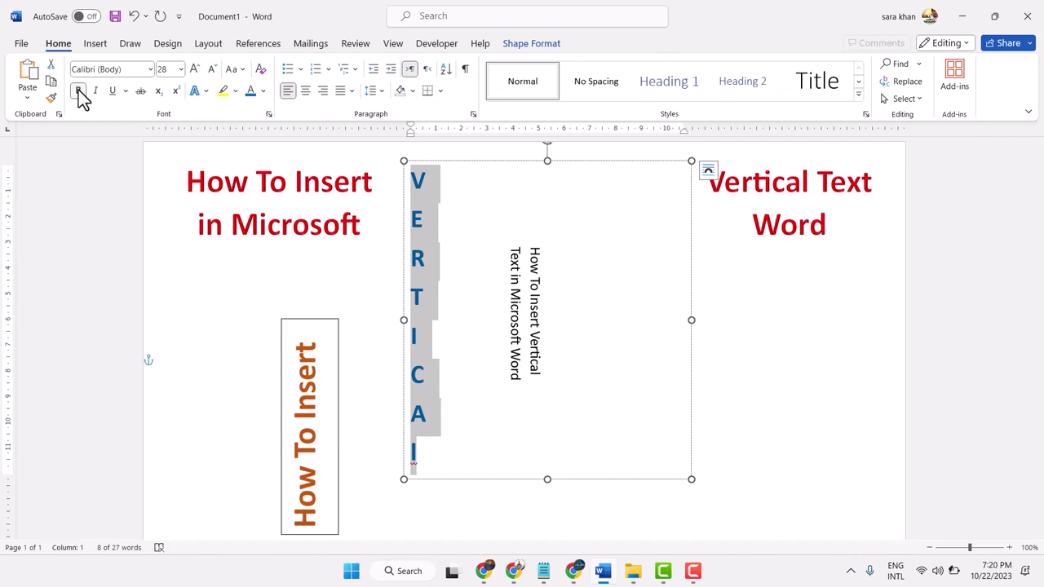
left_click(752, 324)
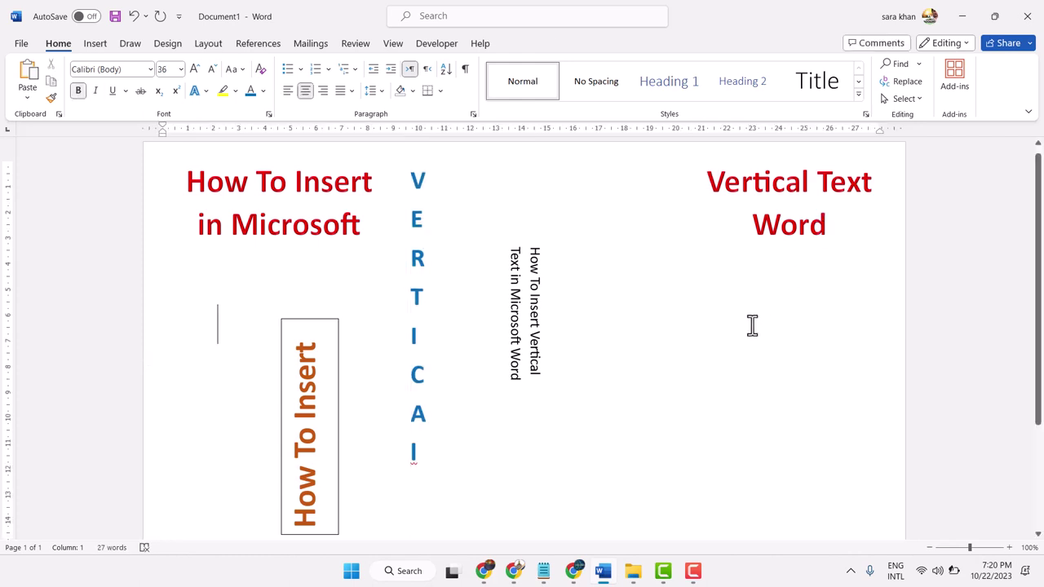